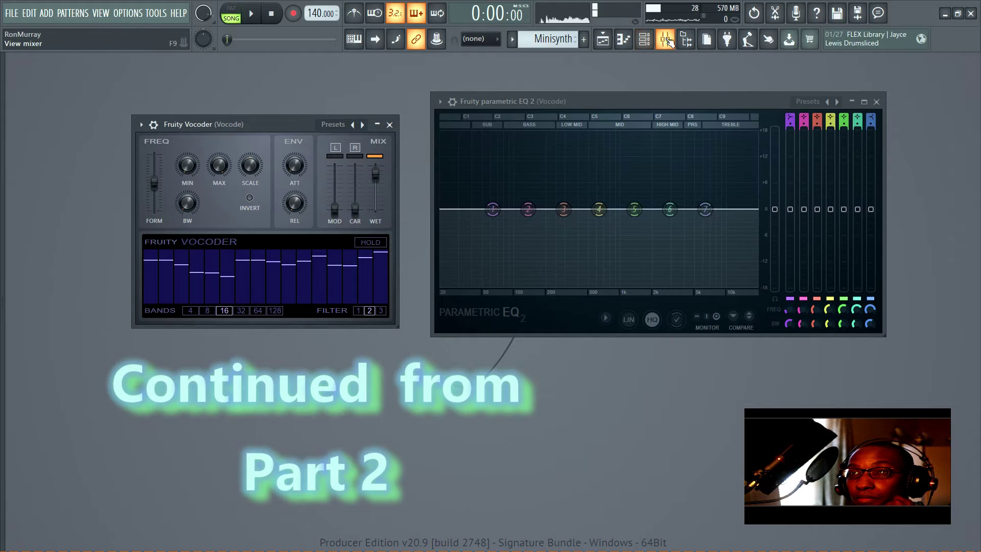
Pan the GMS mixer track 100% right
left_click(644, 42)
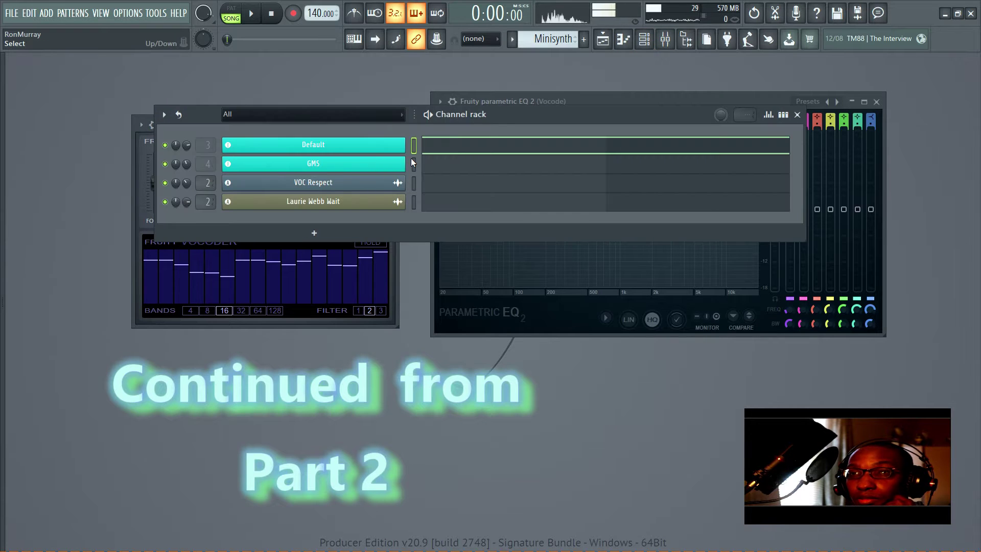
left_click(666, 39)
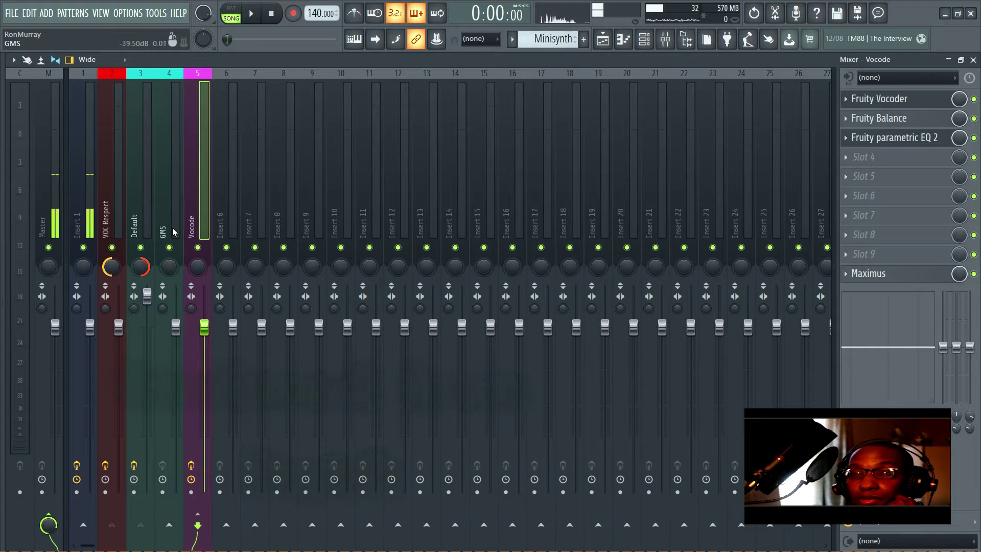
left_click_drag(169, 266, 169, 250)
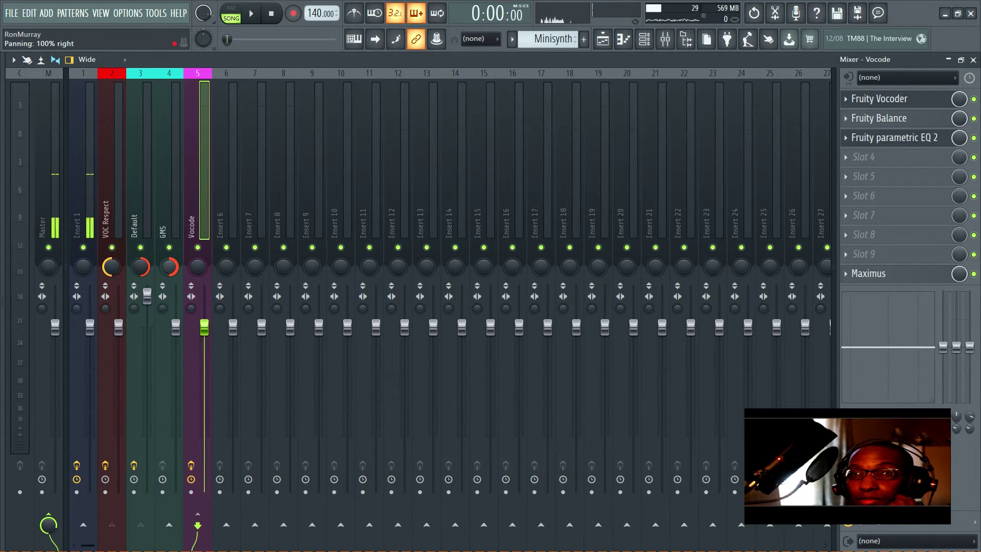
Route the GMS mixer track to the Vocode track and close the mixer
left_click(148, 215)
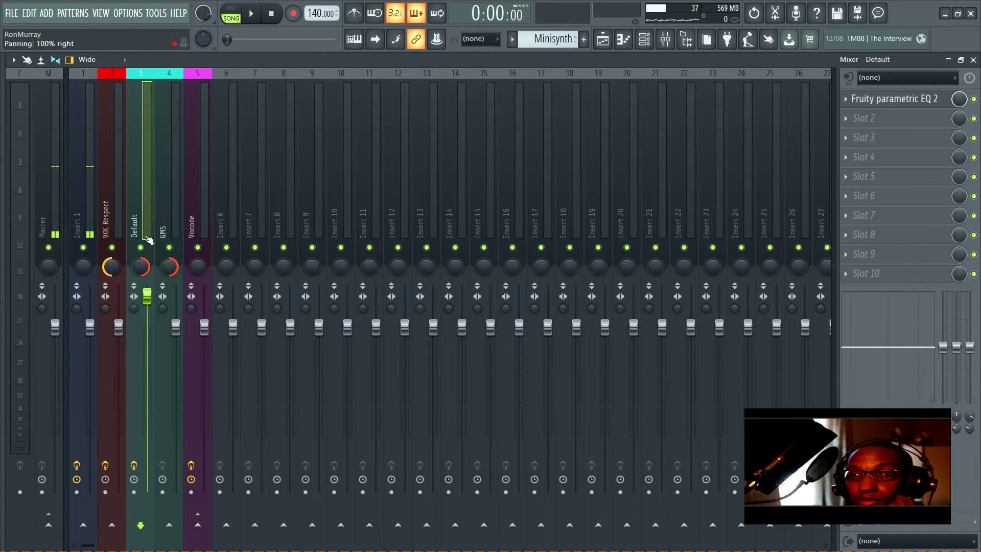
left_click(179, 195)
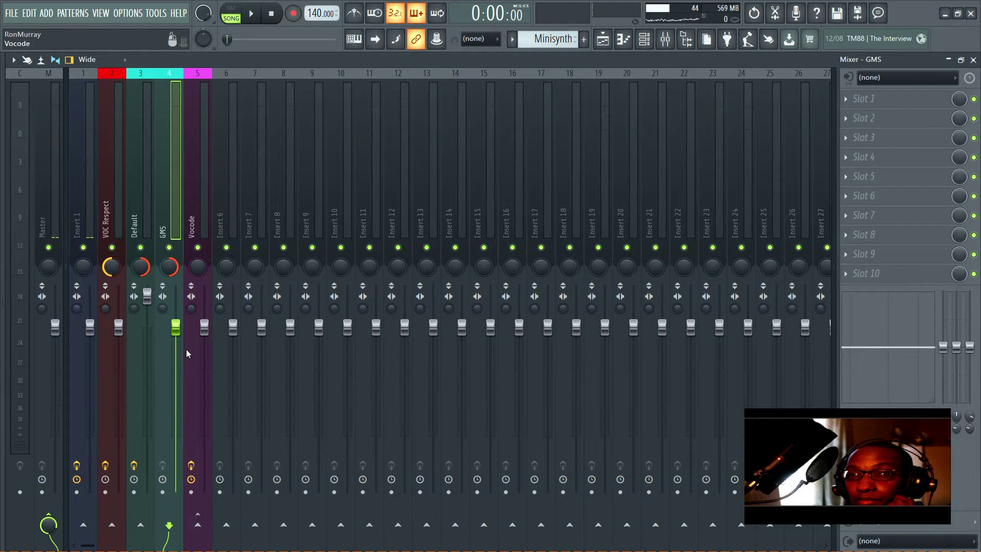
left_click(198, 525)
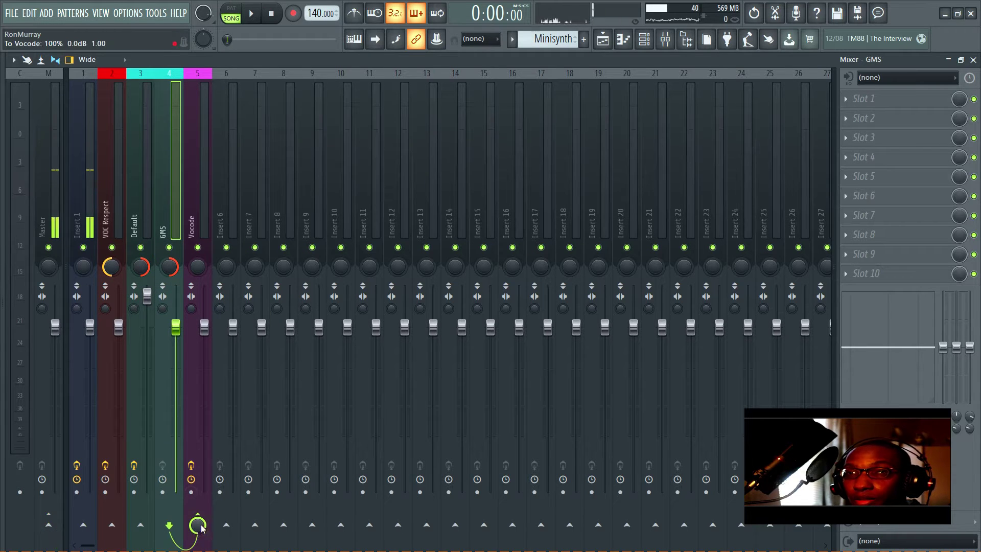
left_click(201, 177)
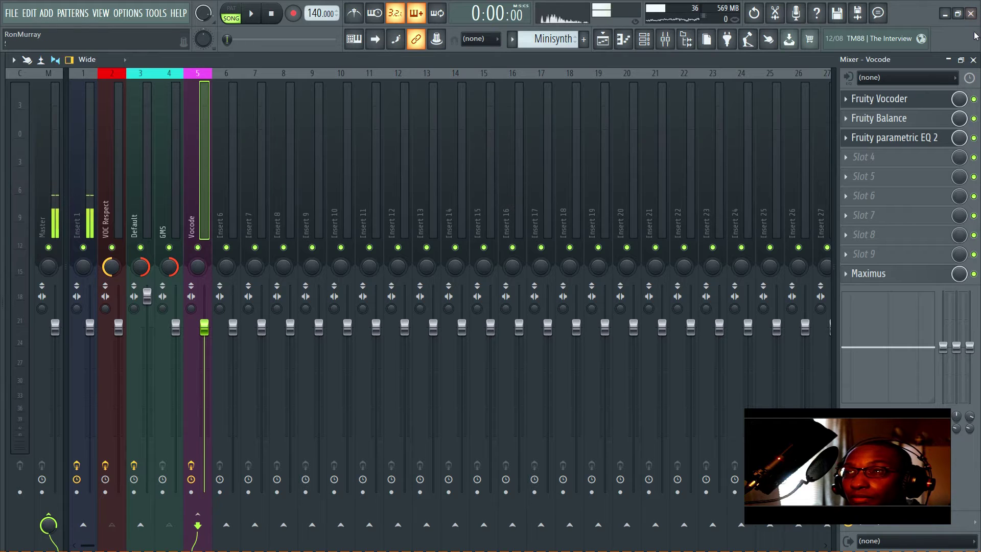
left_click(973, 60)
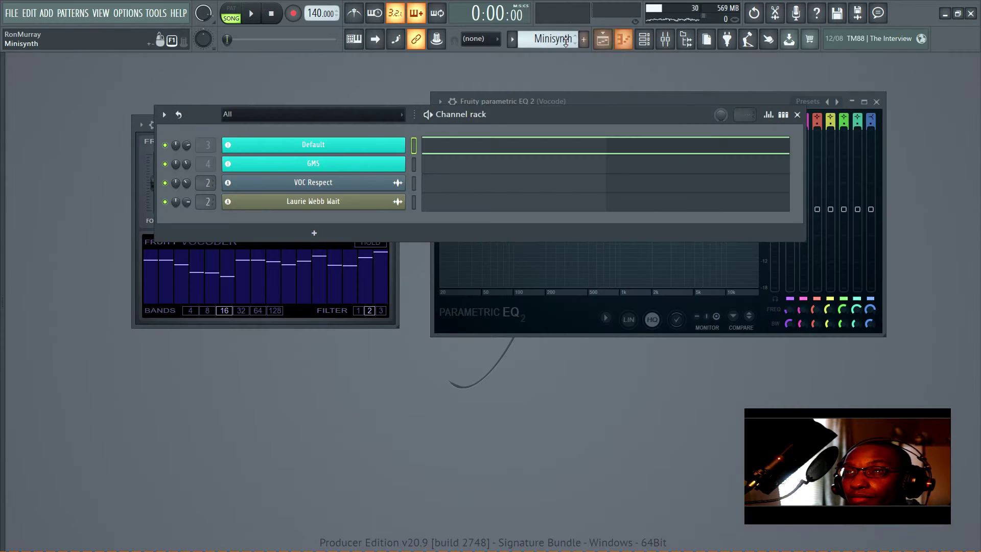
In the GMS pattern, add a two-bar C5 note at the start of the GMS channel's piano roll
scroll(557, 42, "down", 1)
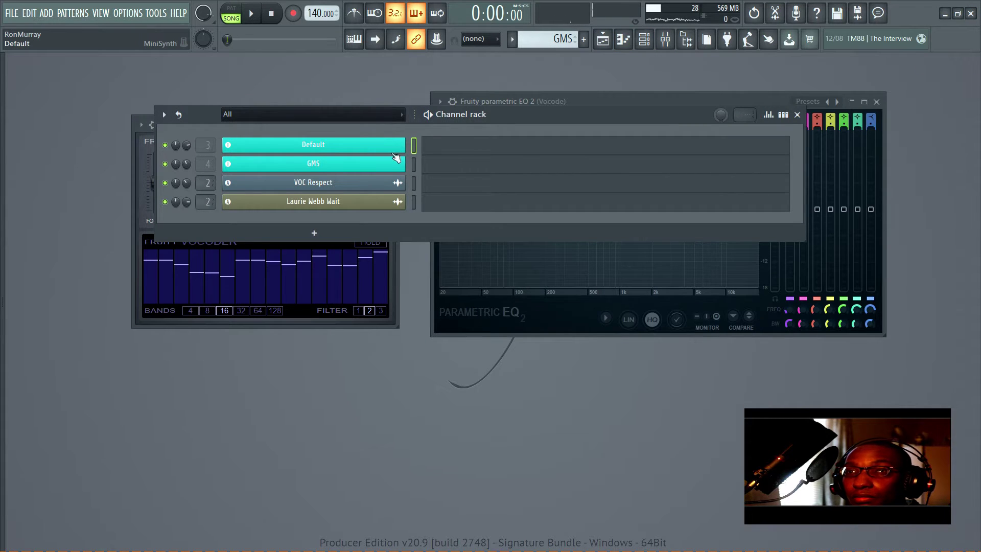
left_click(434, 166)
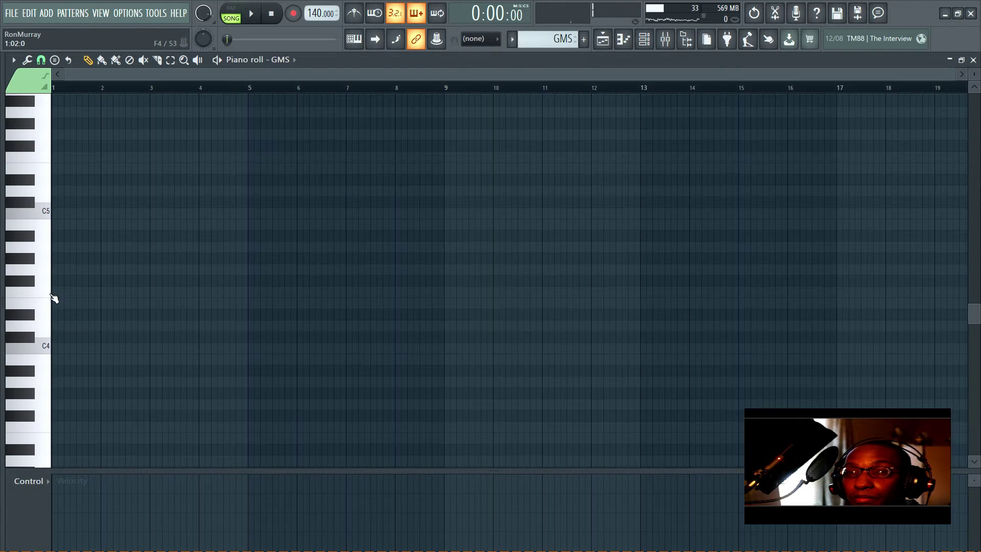
left_click(65, 213)
left_click_drag(67, 213, 60, 213)
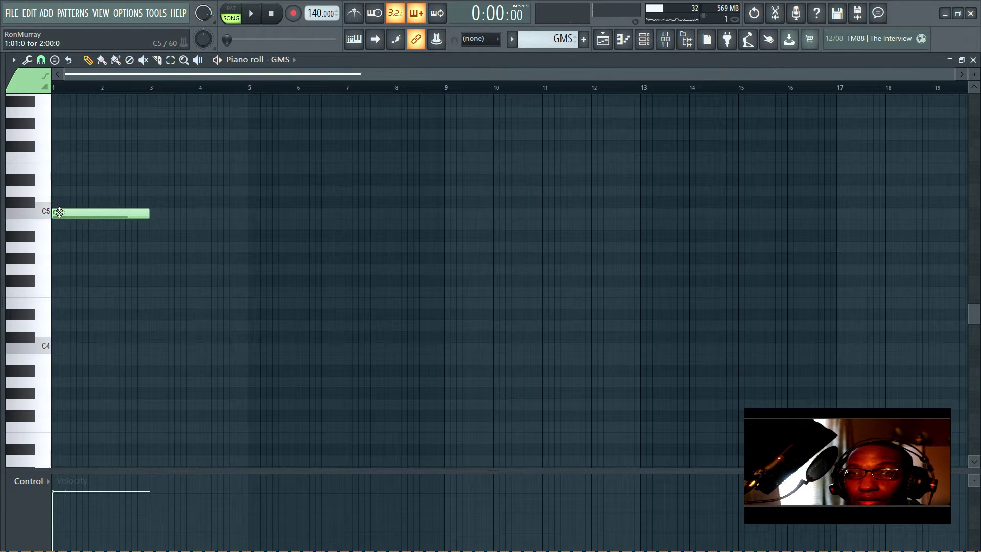
left_click(974, 60)
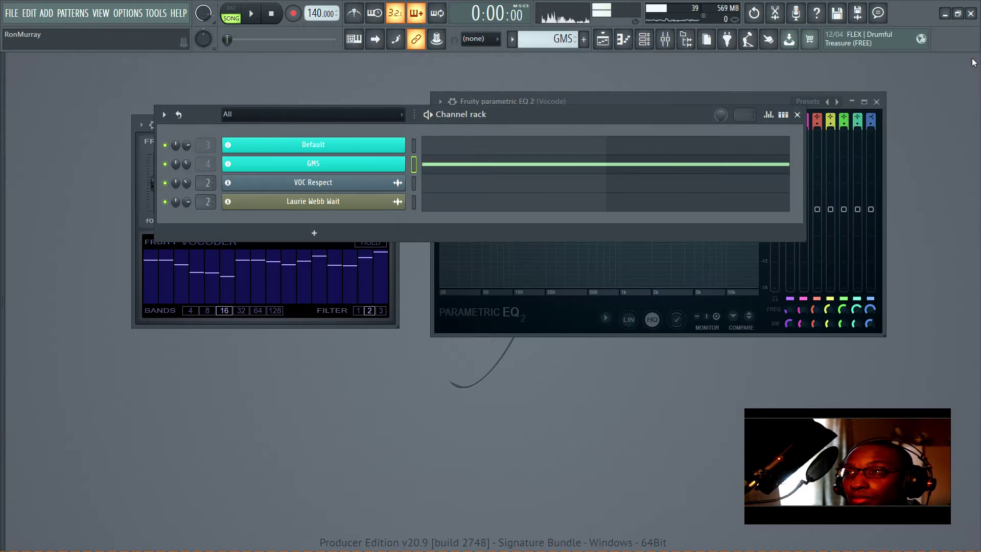
Play the song while watching the mixer levels, and show the Fruity Balance settings on the Vocode track
left_click(322, 162)
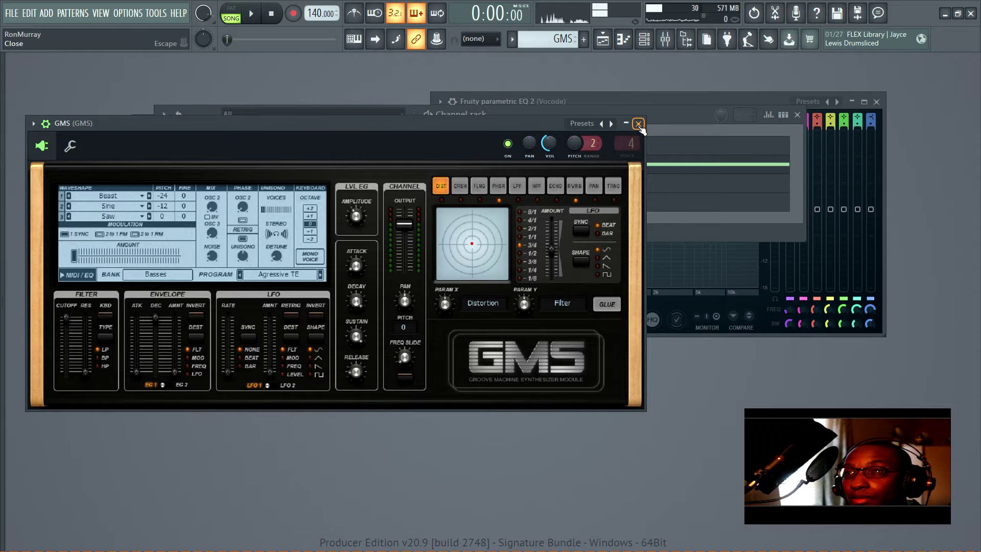
left_click(639, 124)
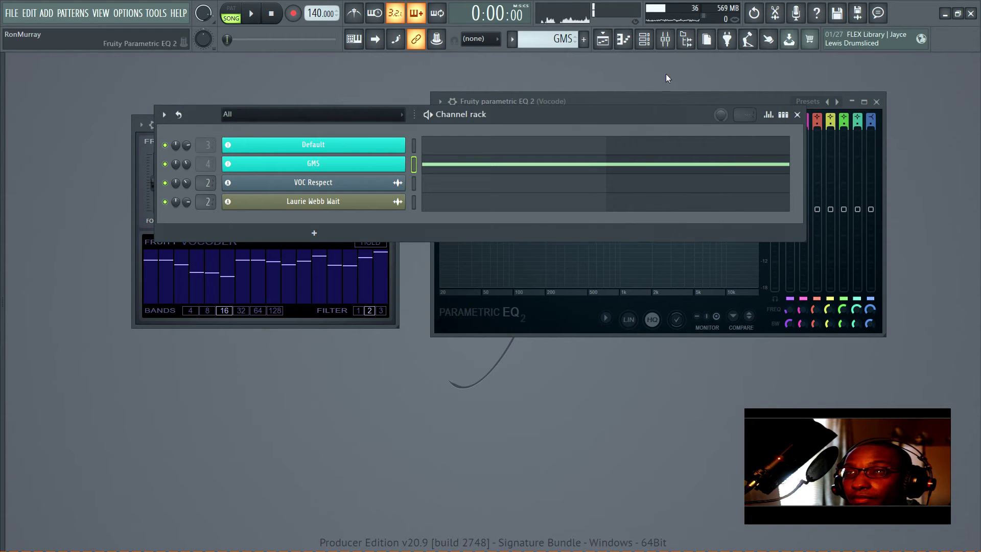
left_click(665, 41)
key("space")
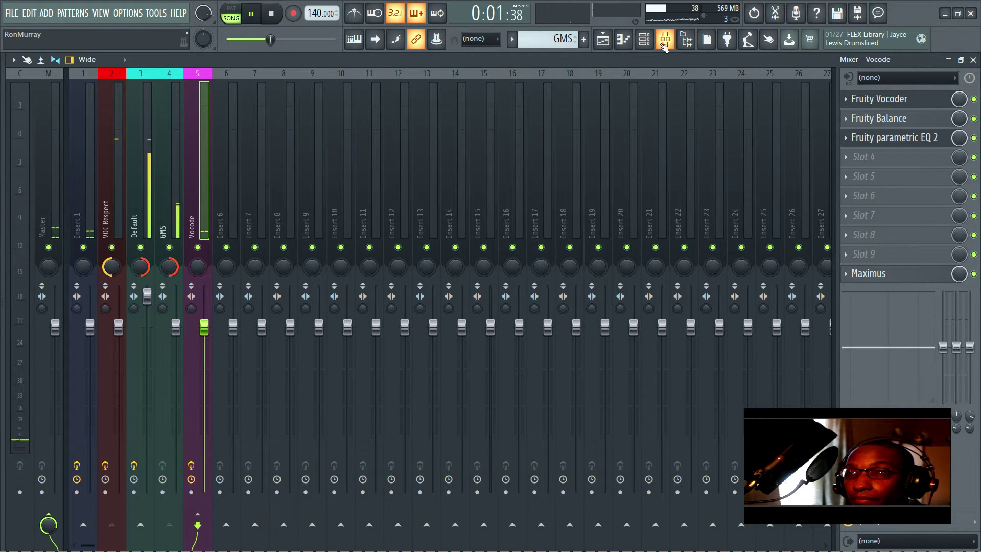
key("space")
left_click(927, 122)
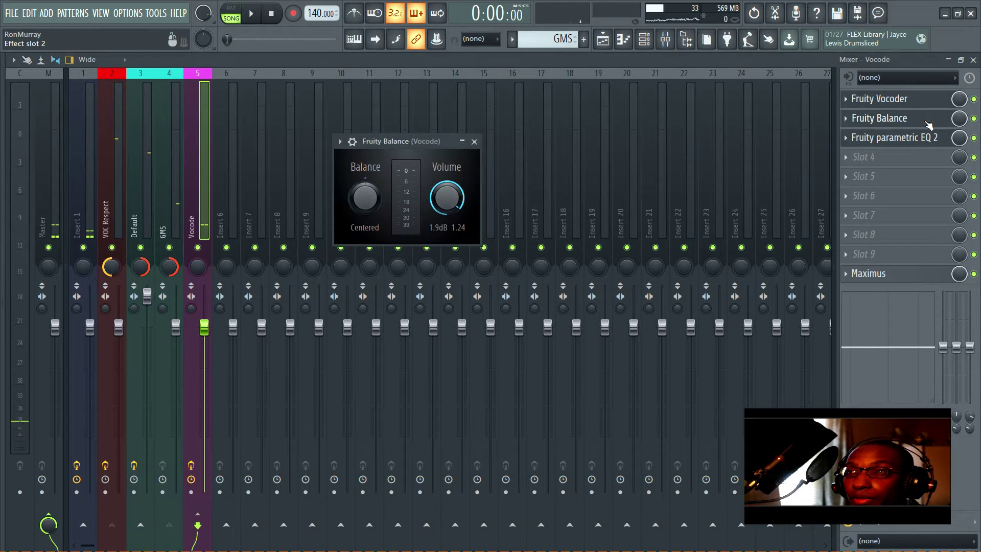
Raise the GMS synth's channel volume to 81% and its output mix level to 5.0 dB during playback
left_click(644, 38)
left_click(339, 163)
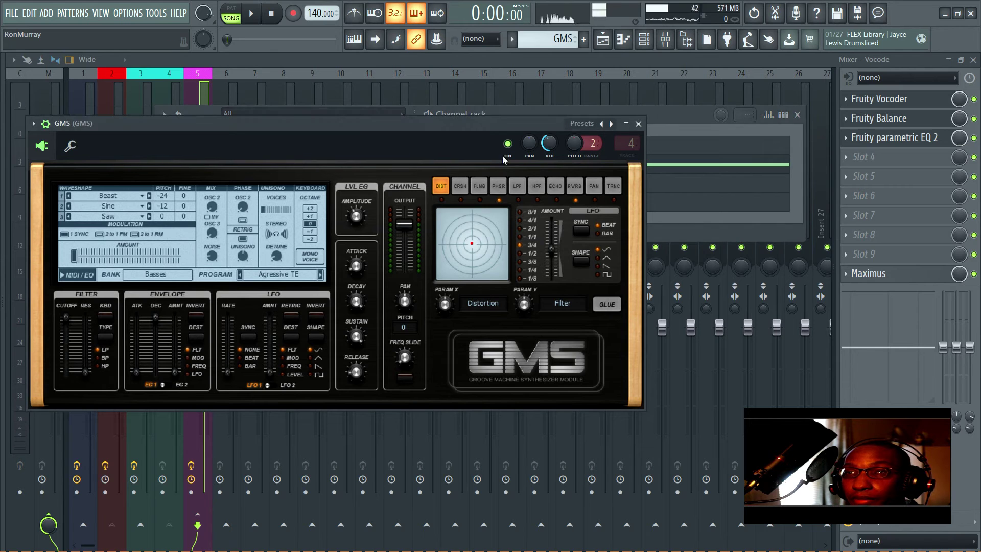
key("space")
left_click_drag(550, 143, 549, 133)
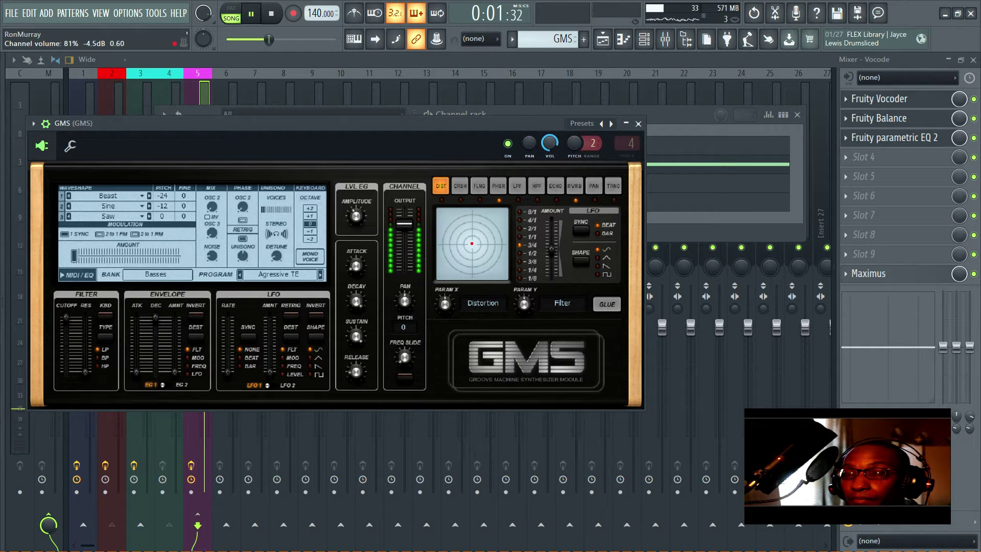
left_click_drag(403, 223, 404, 220)
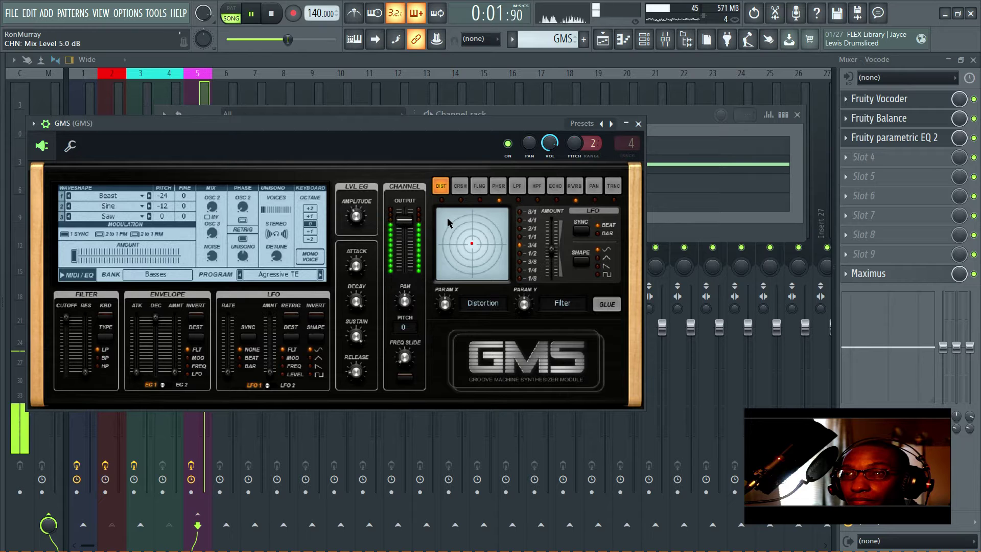
key("space")
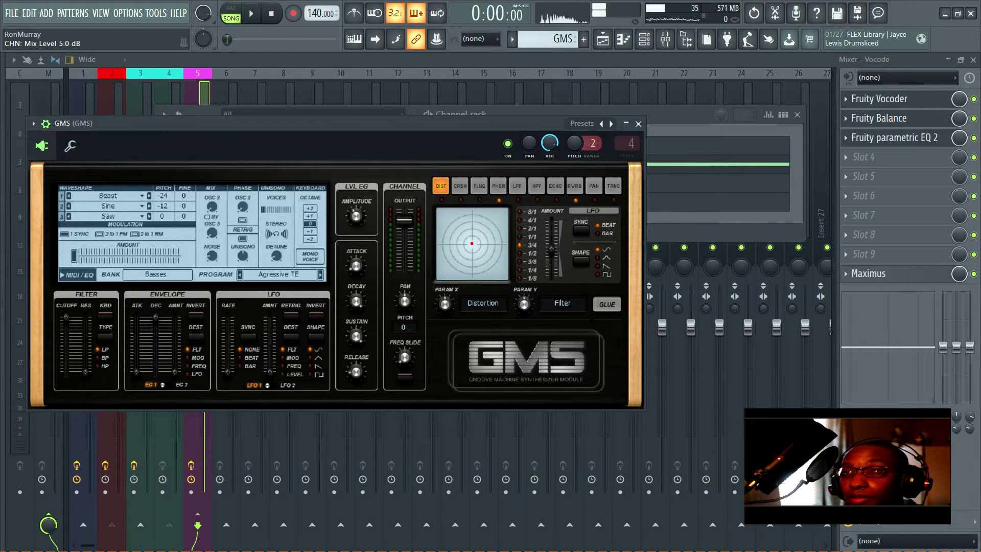
Turn off the glue for the GMS synth's phaser and reverb effects
left_click(502, 187)
left_click(615, 304)
left_click(570, 188)
left_click(607, 305)
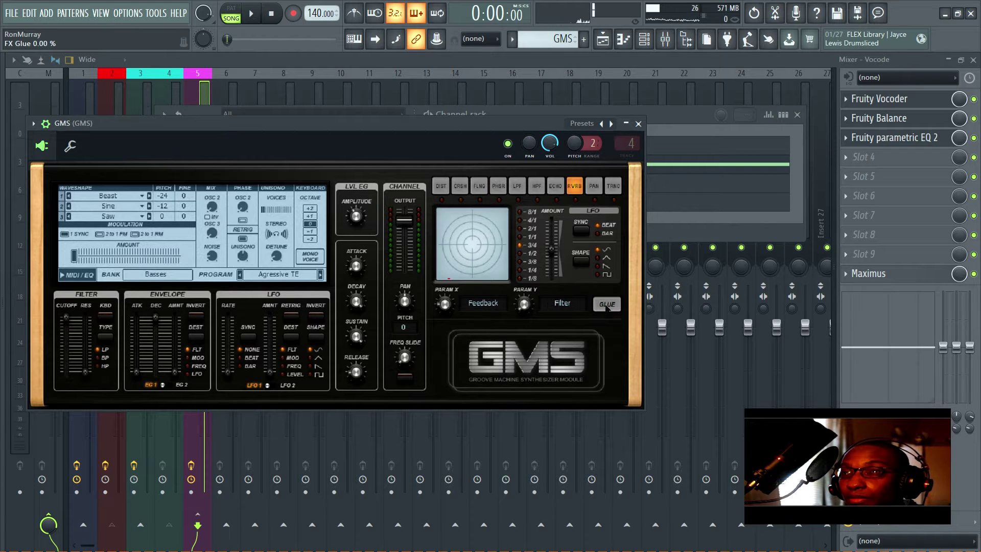
Select the GMS distortion effect and adjust its XY pad during playback to a low X and a Y of about 0.74
left_click(440, 188)
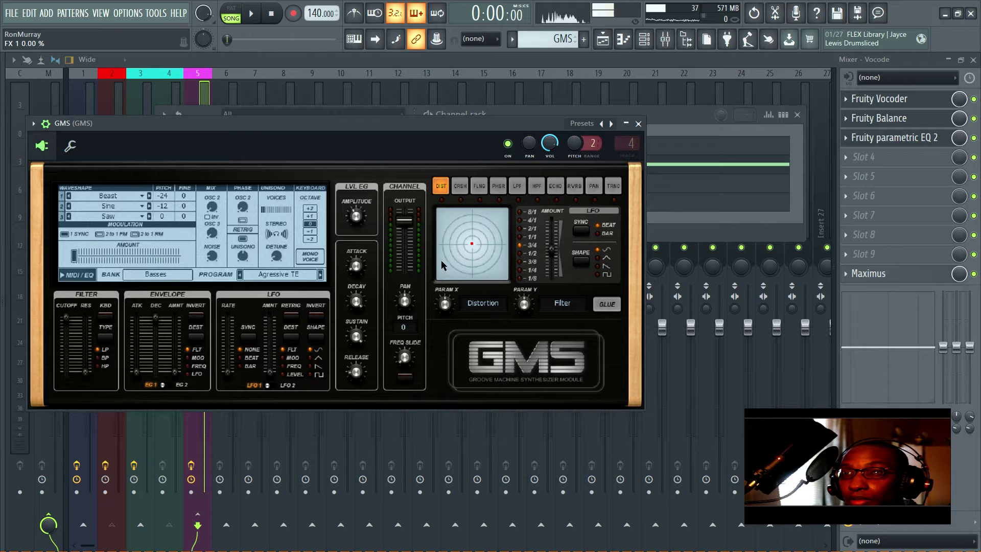
left_click(438, 278)
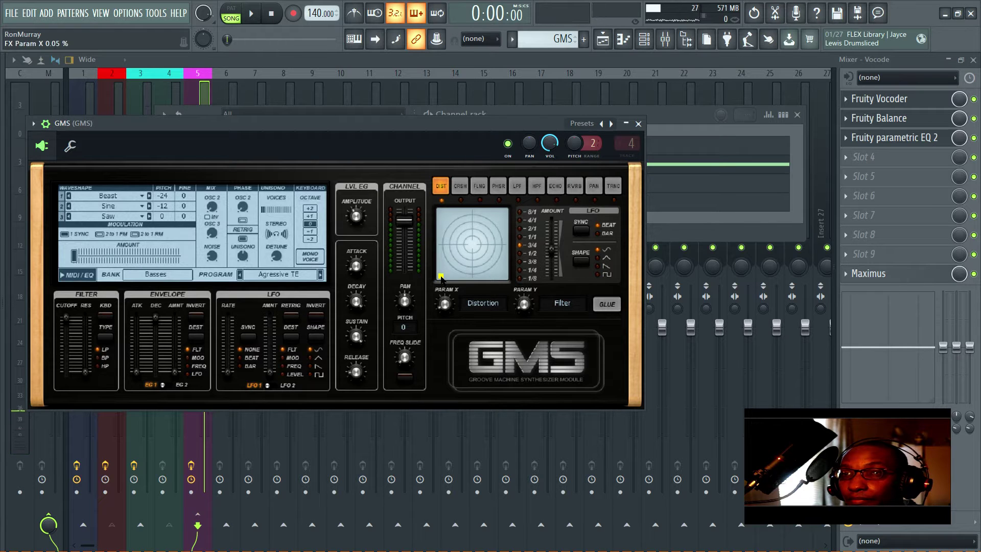
key("space")
mouse_move(441, 278)
left_mouse_down()
mouse_move(470, 276)
mouse_move(455, 276)
left_mouse_up()
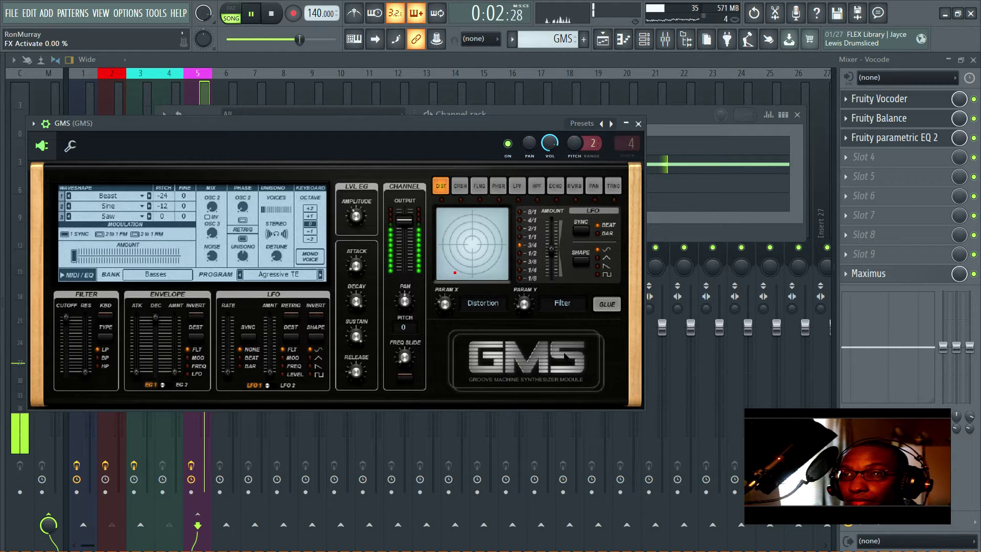
left_click_drag(454, 274, 455, 233)
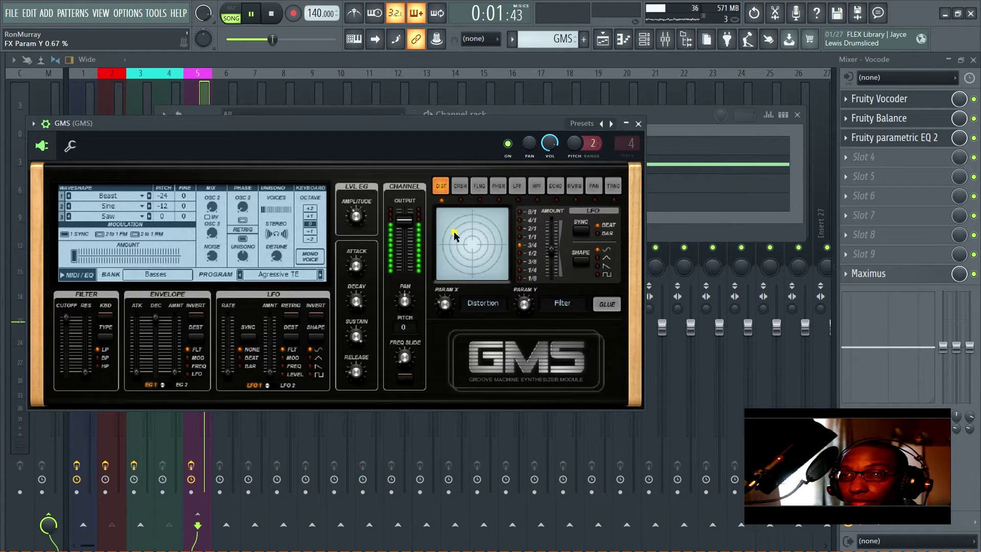
left_click_drag(456, 234, 455, 231)
key("space")
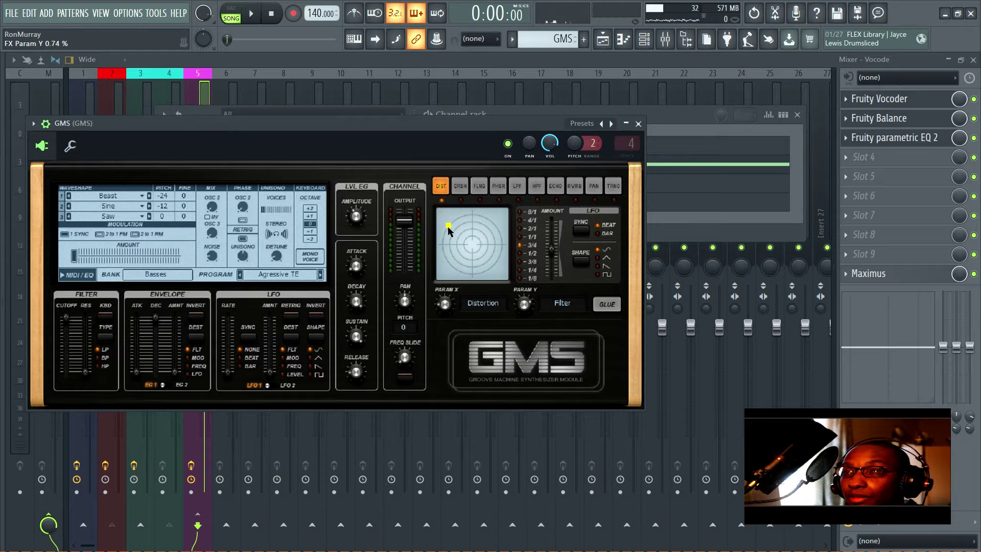
Raise the distortion effect's filter parameter to about 0.88 during playback, then glue the setting and close the synth
key("space")
left_click_drag(443, 261, 452, 220)
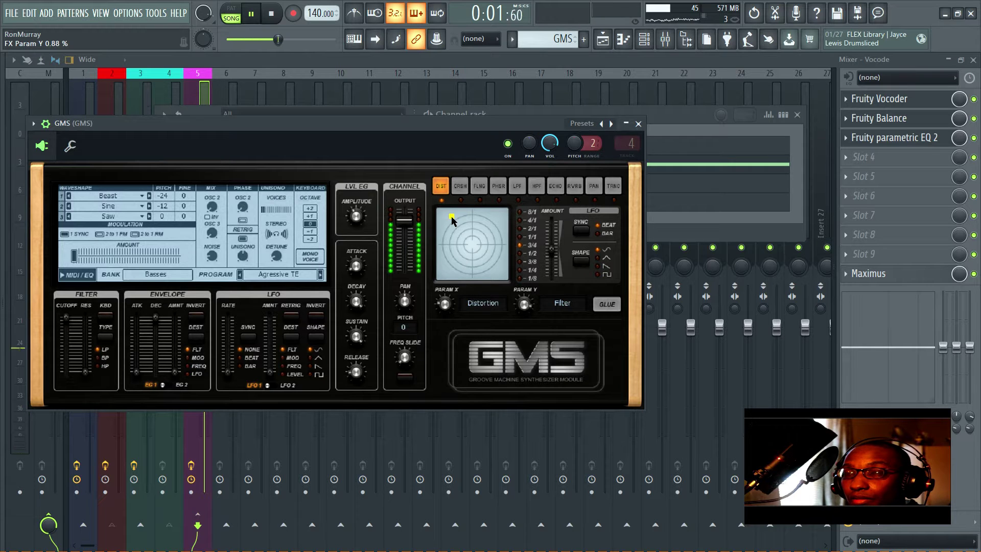
key("space")
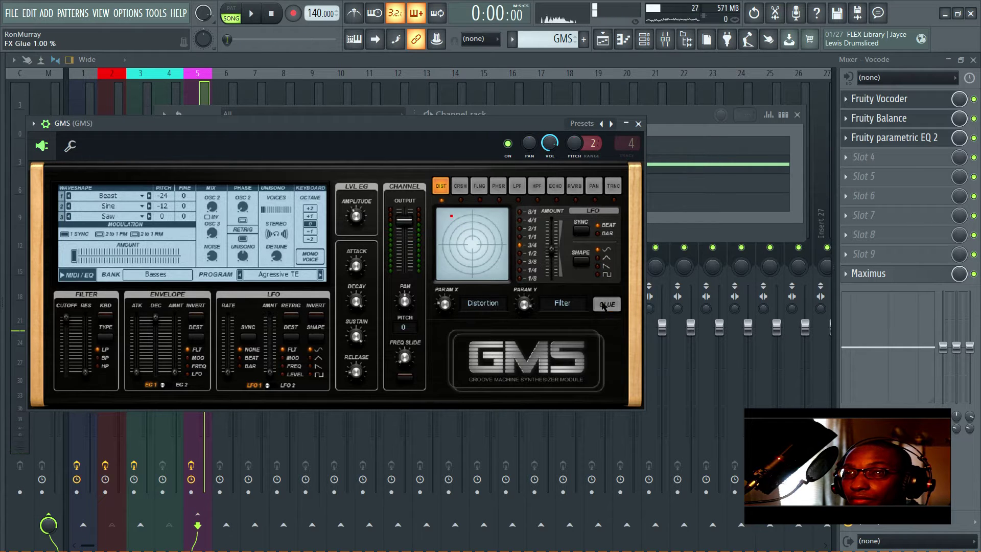
left_click(638, 123)
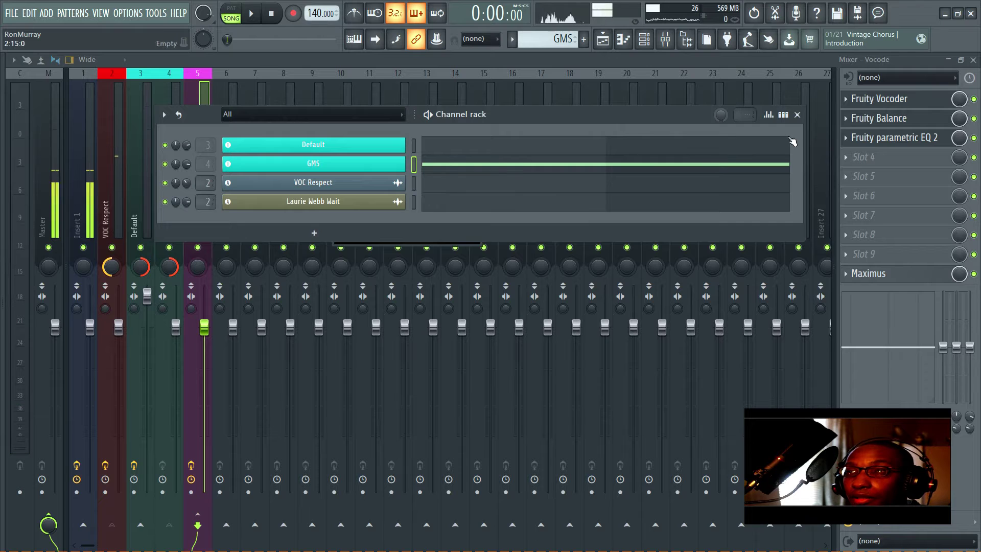
Open the Fruity Vocoder on the Vocode track, and close the mixer, channel rack and Fruity Balance
left_click(864, 99)
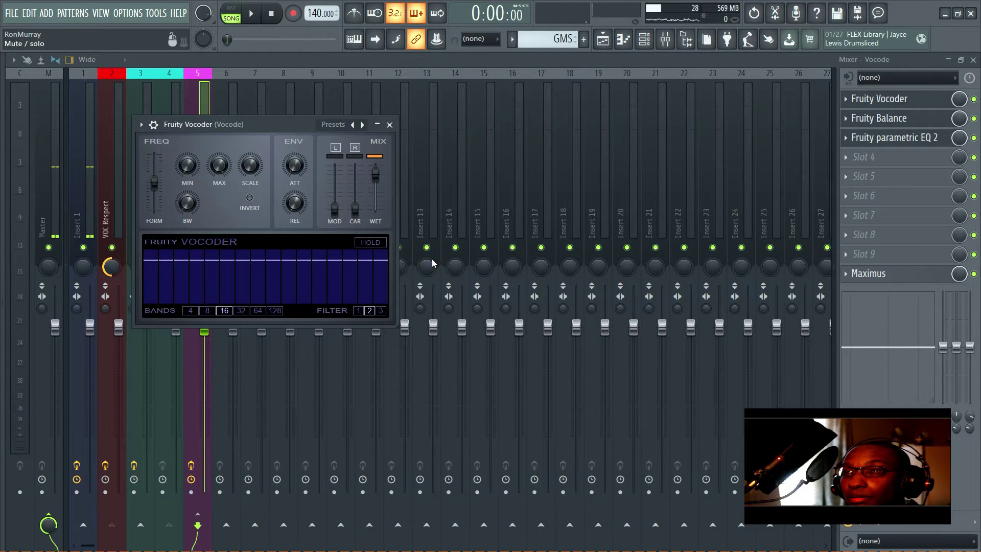
left_click(973, 60)
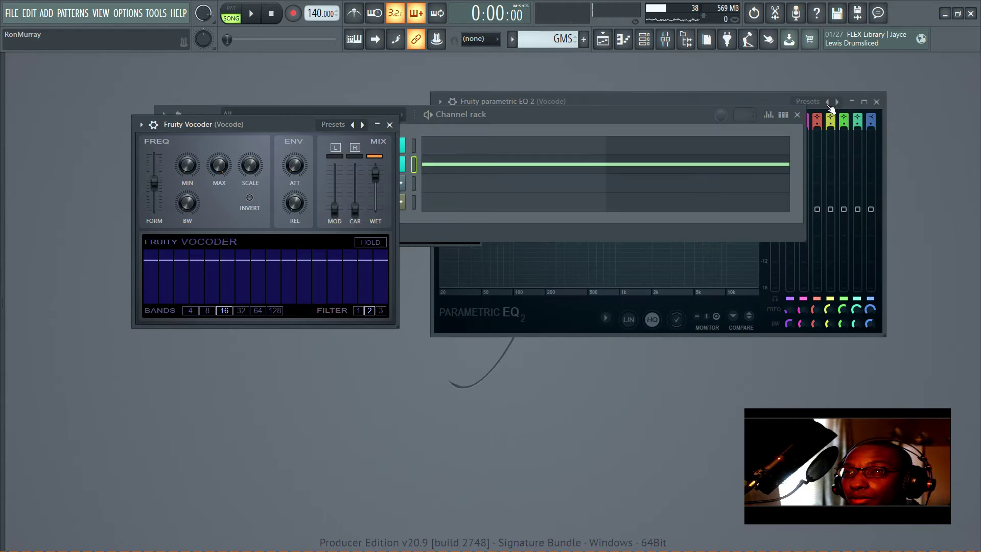
left_click(797, 119)
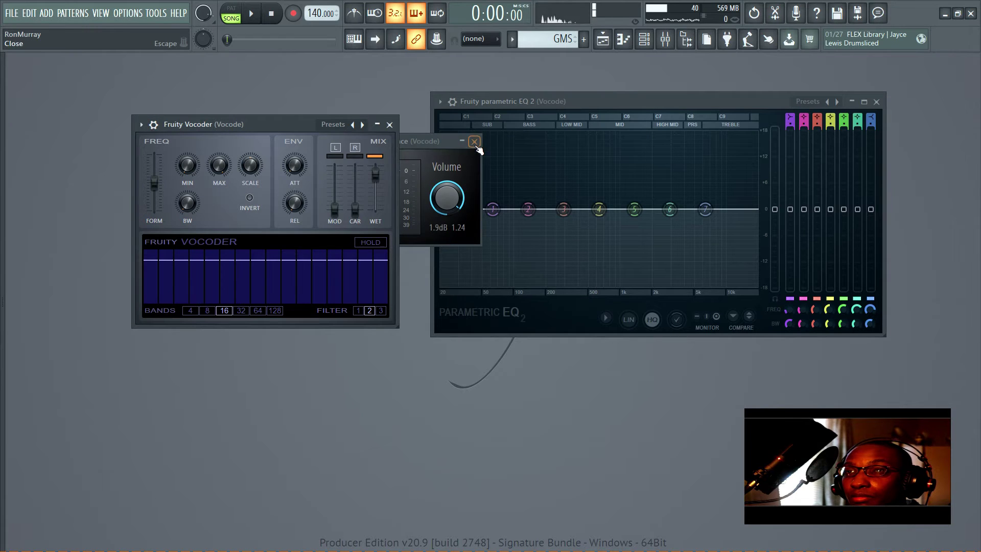
Play the song and examine the vocoder's band activity and the frequency spectrum in Parametric EQ 2
key("space")
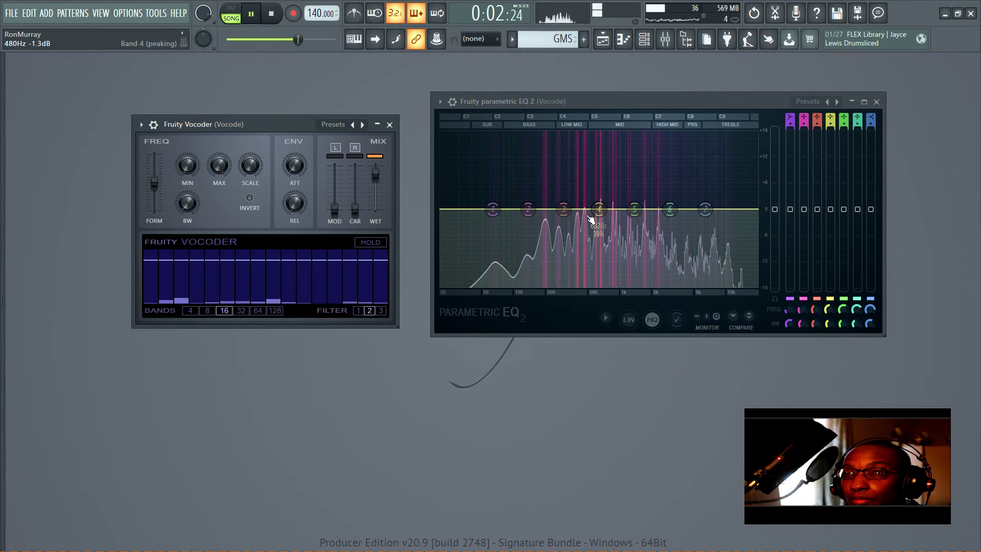
key("space")
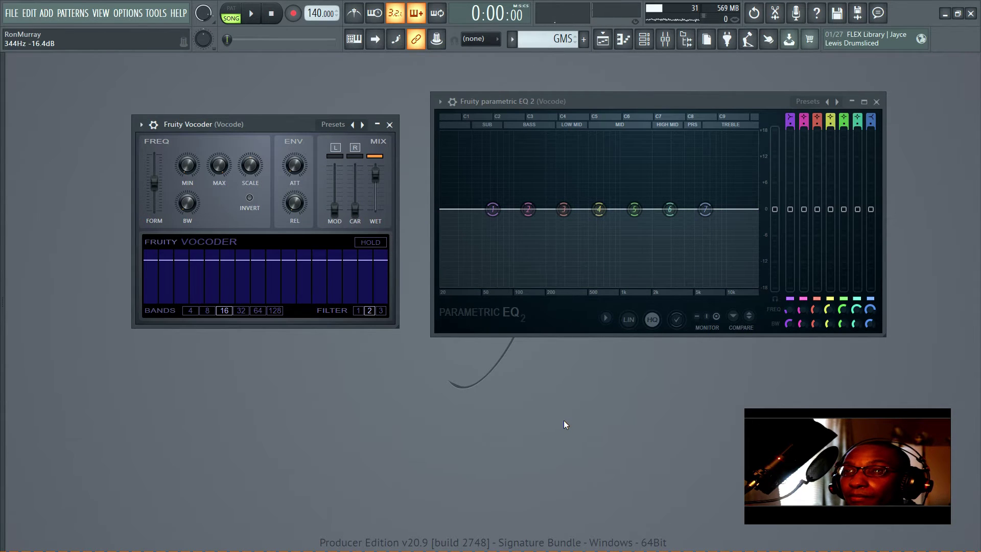
key("space")
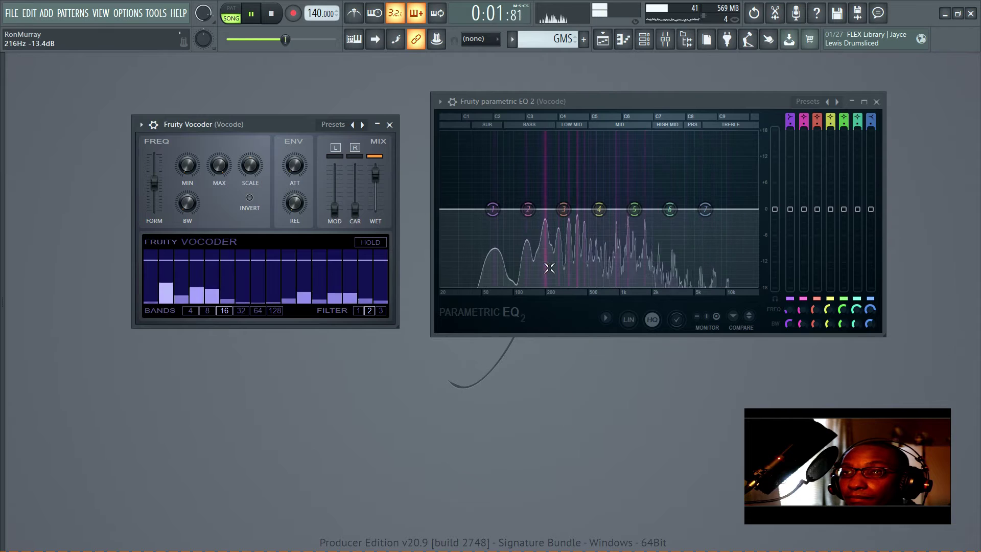
Audition the Fruity Vocoder with 32, 64 and 128 bands during playback, and leave it set to 128 bands
key("space")
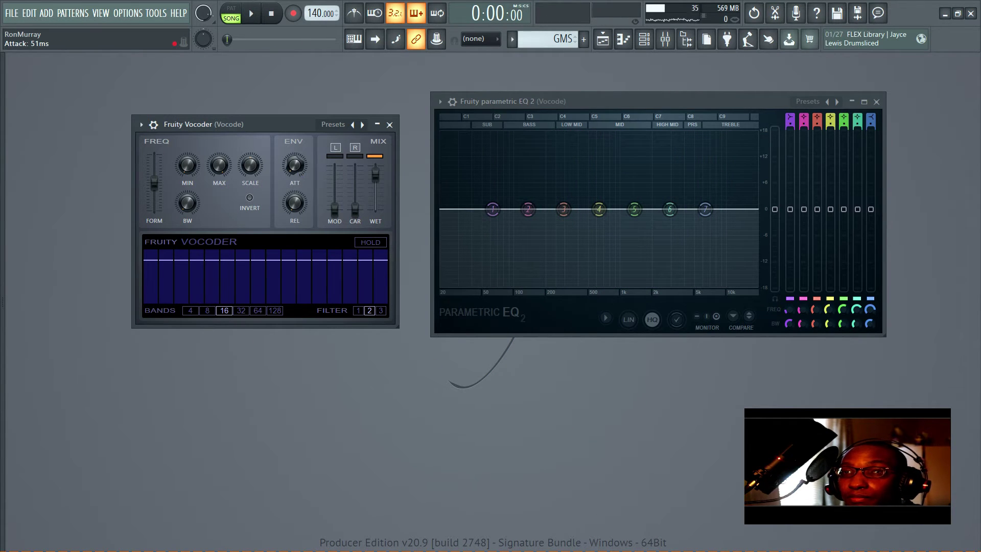
key("space")
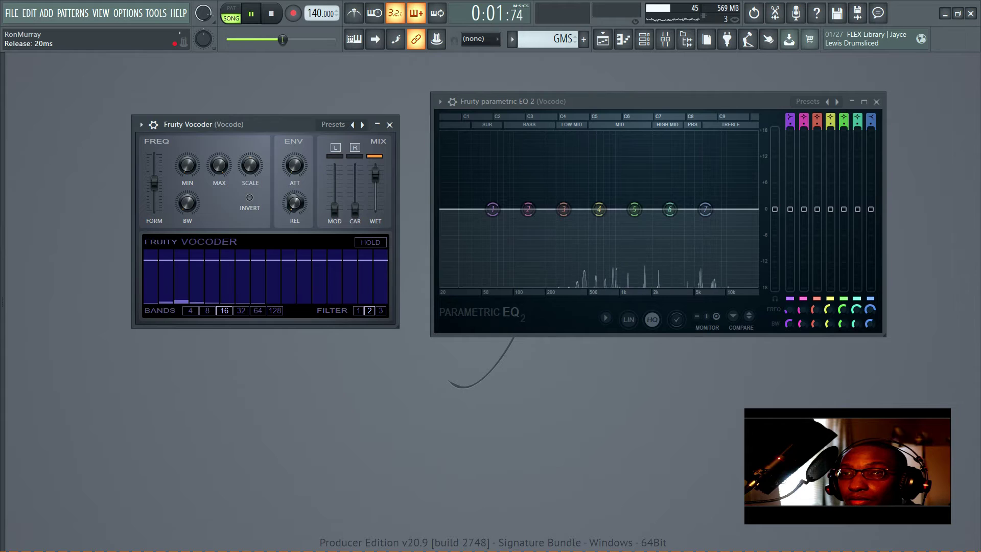
key("space")
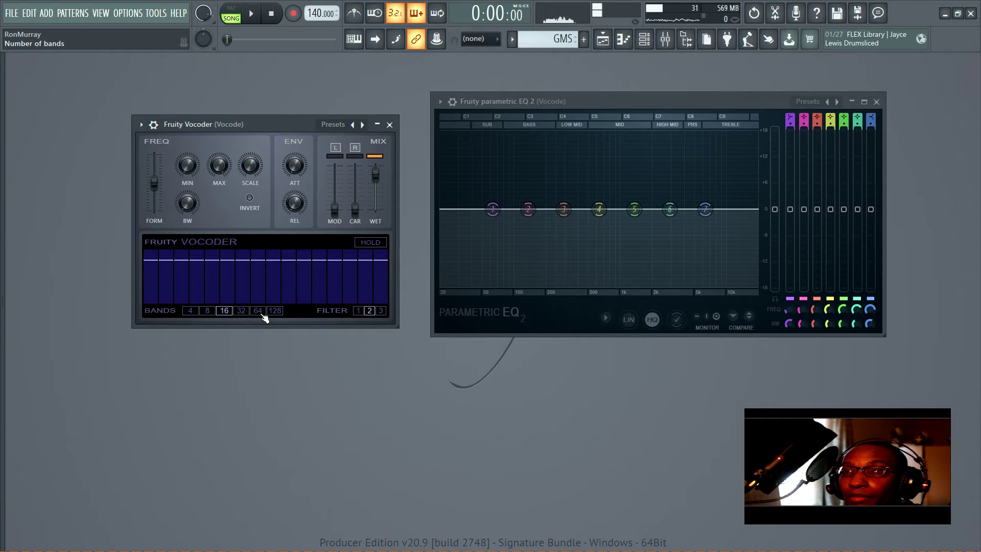
left_click(242, 311)
key("space")
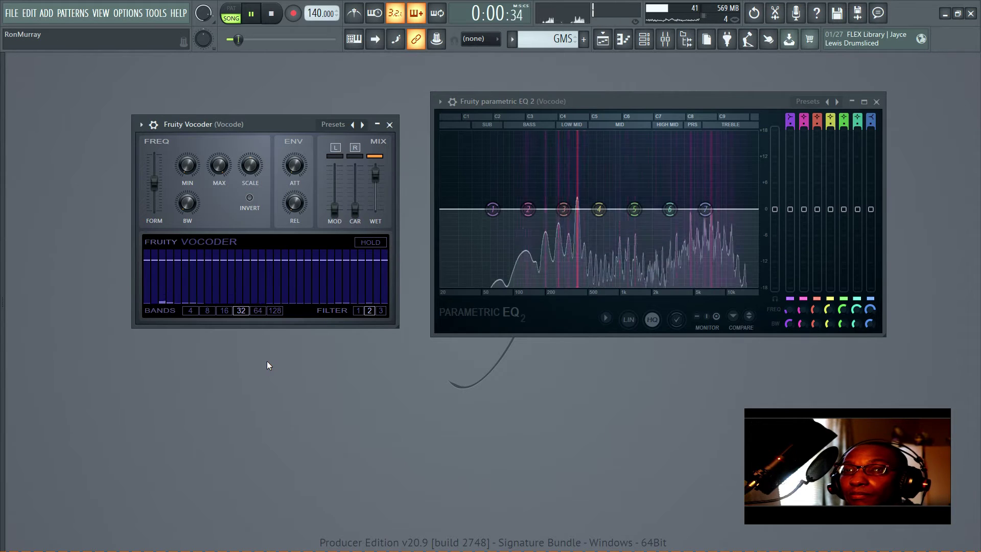
left_click(260, 312)
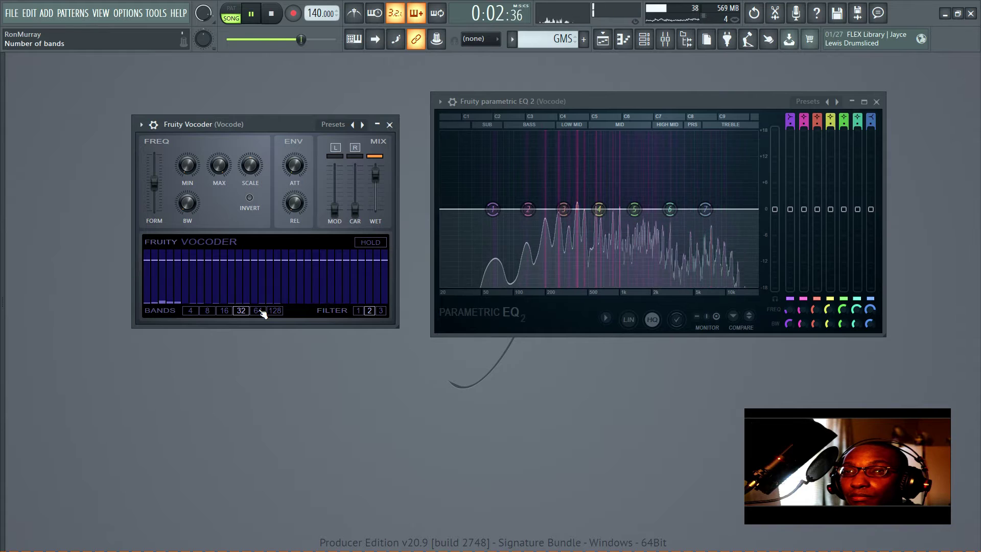
left_click(275, 312)
left_click(259, 310)
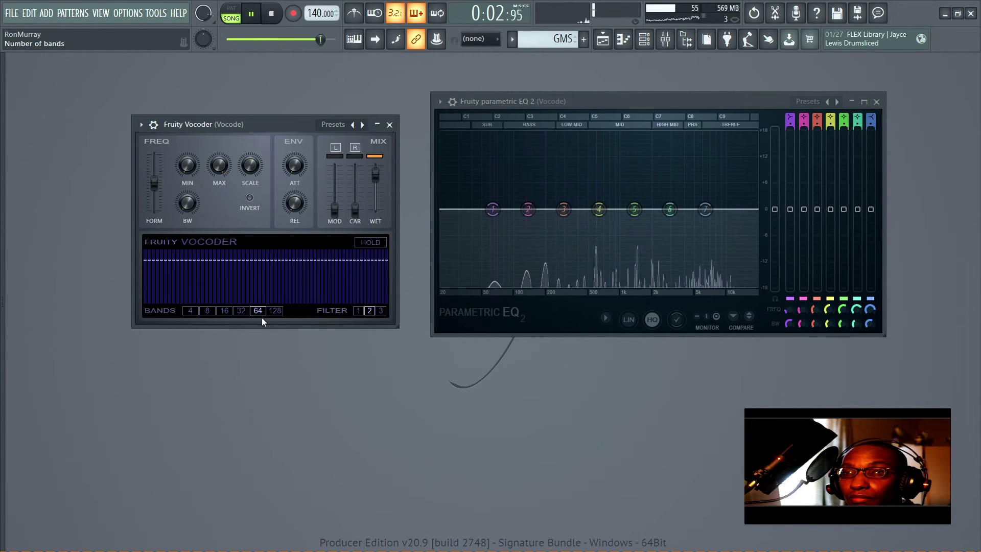
key("space")
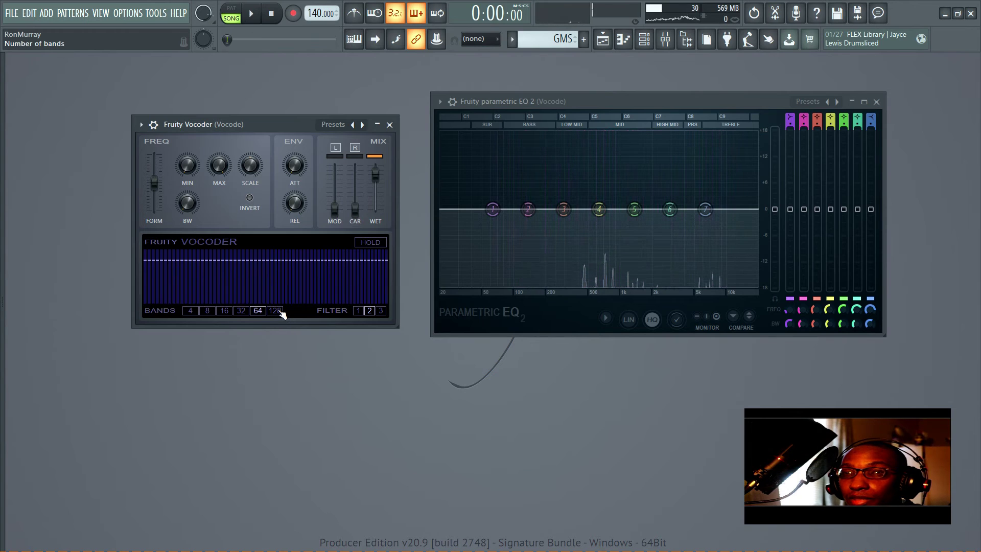
left_click(276, 311)
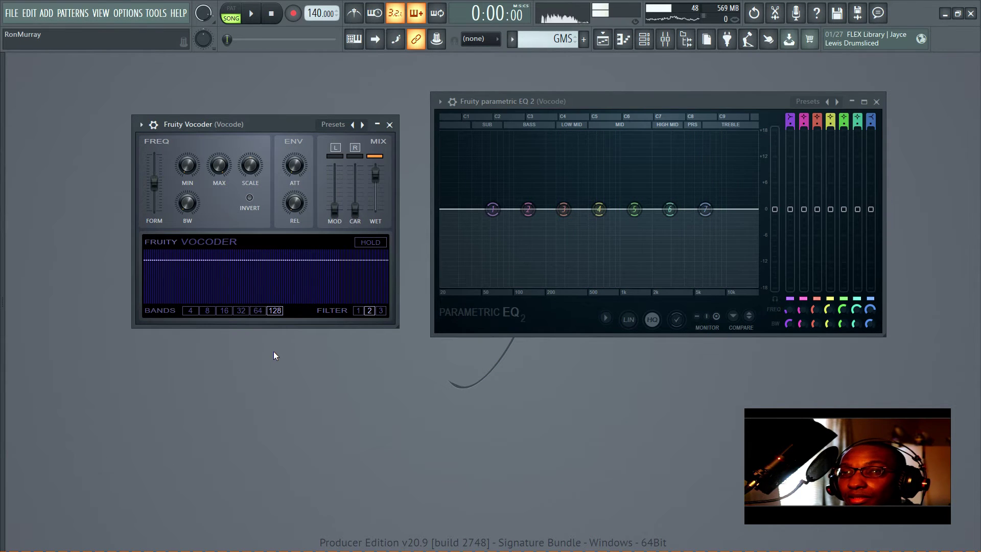
Cut the vocoder's lowest bands to 0% during playback and draw the neighbouring low bands down in a slope
key("space")
left_click(199, 267)
mouse_move(204, 278)
left_mouse_down()
mouse_move(165, 273)
mouse_move(178, 273)
mouse_move(163, 262)
mouse_move(150, 305)
mouse_move(169, 300)
mouse_move(179, 263)
mouse_move(198, 277)
left_mouse_up()
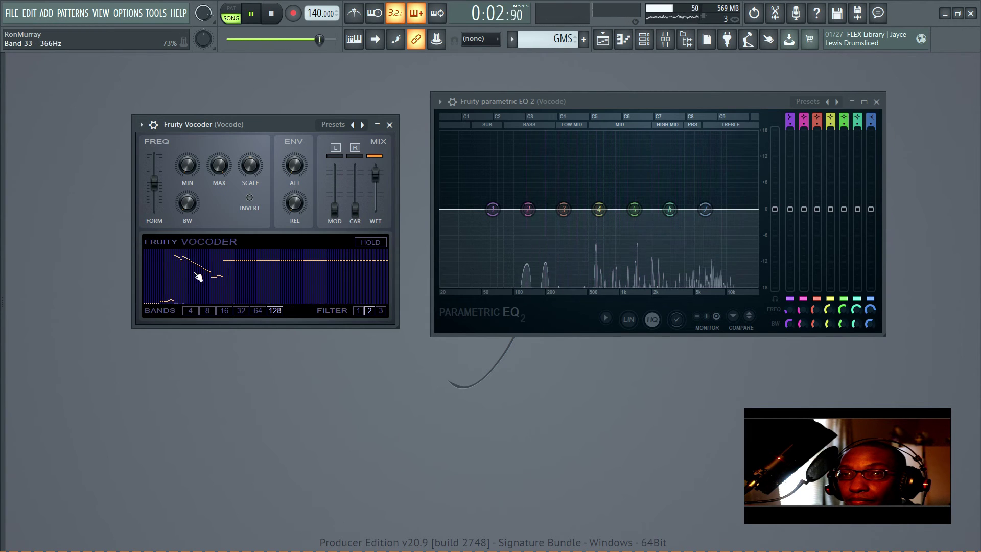
key("space")
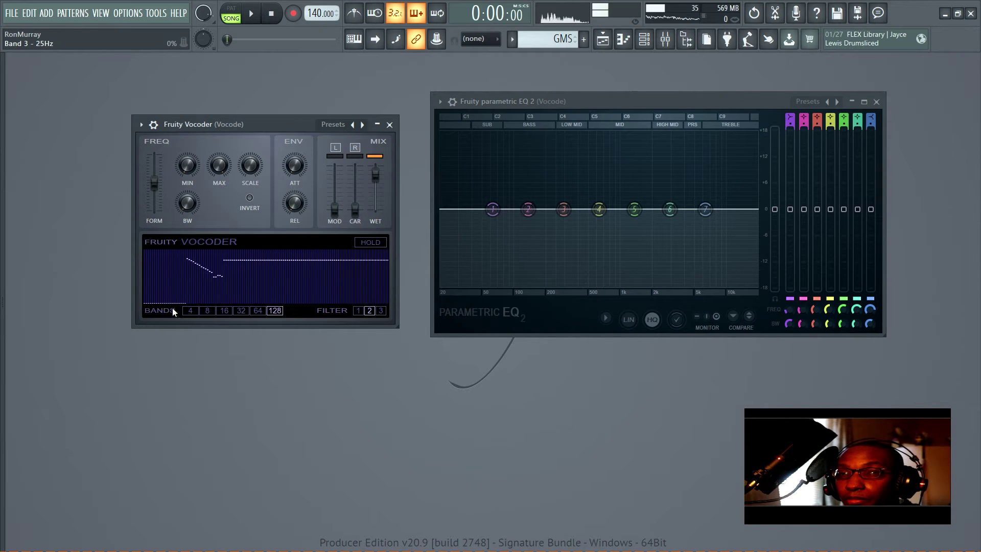
Boost groups of the vocoder's middle and upper bands above 100% during playback, then redraw the middle bands down to about 54%
key("space")
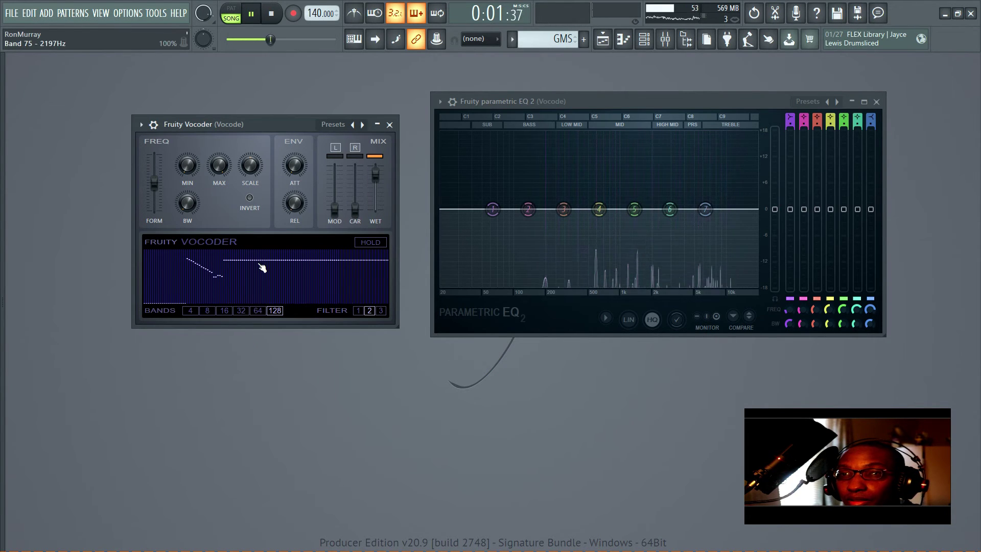
mouse_move(263, 255)
left_mouse_down()
mouse_move(271, 251)
mouse_move(235, 253)
left_mouse_up()
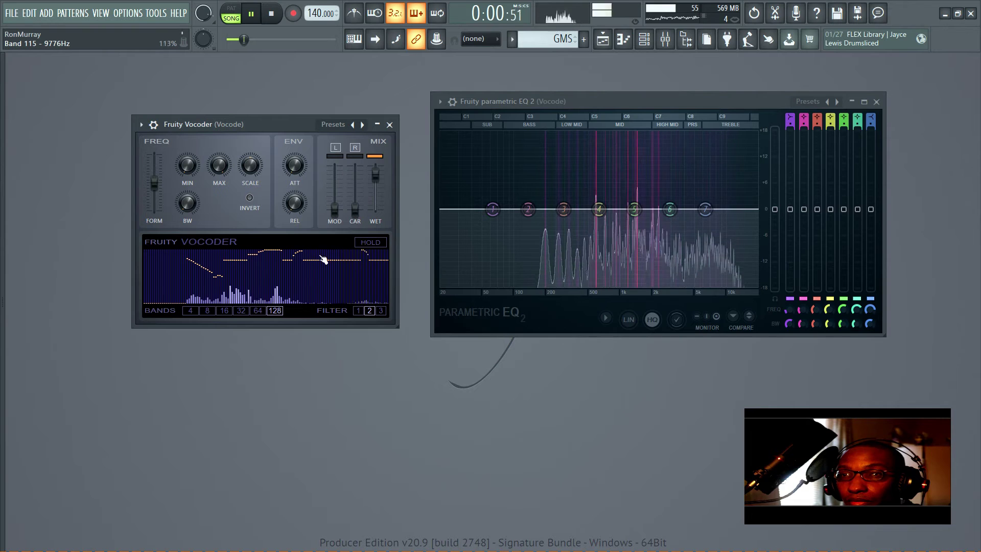
left_click_drag(305, 259, 292, 254)
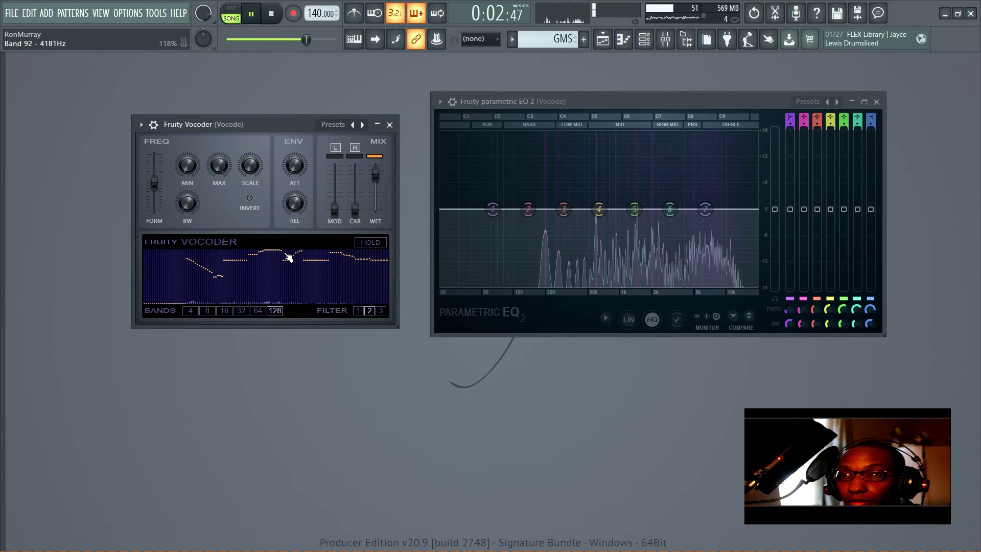
key("space")
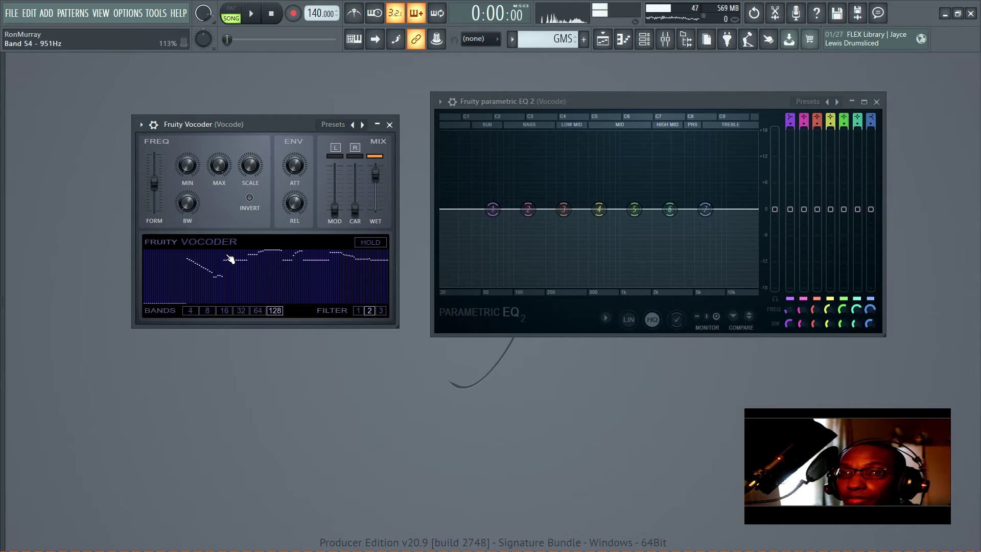
mouse_move(267, 276)
left_mouse_down()
mouse_move(237, 278)
mouse_move(282, 295)
left_mouse_up()
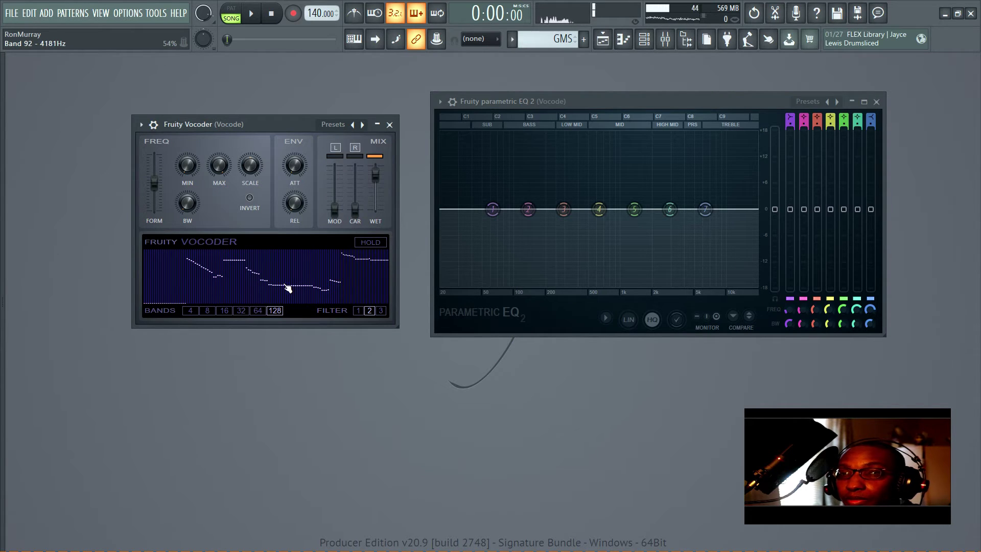
mouse_move(337, 281)
left_mouse_down()
mouse_move(166, 286)
mouse_move(403, 266)
left_mouse_up()
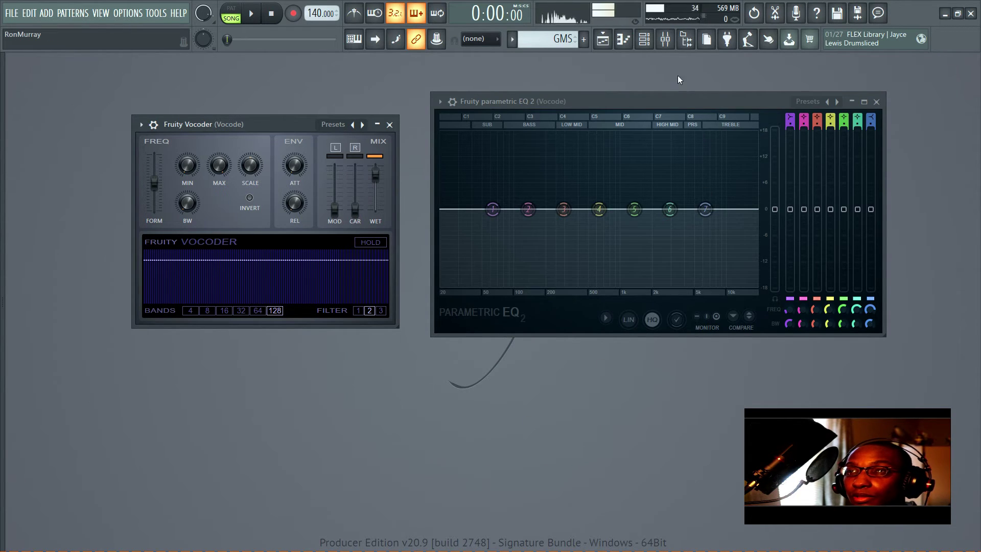
Open the GMS synth from its playlist track, close the playlist and mixer, and arrange the synth next to Parametric EQ 2
left_click(603, 40)
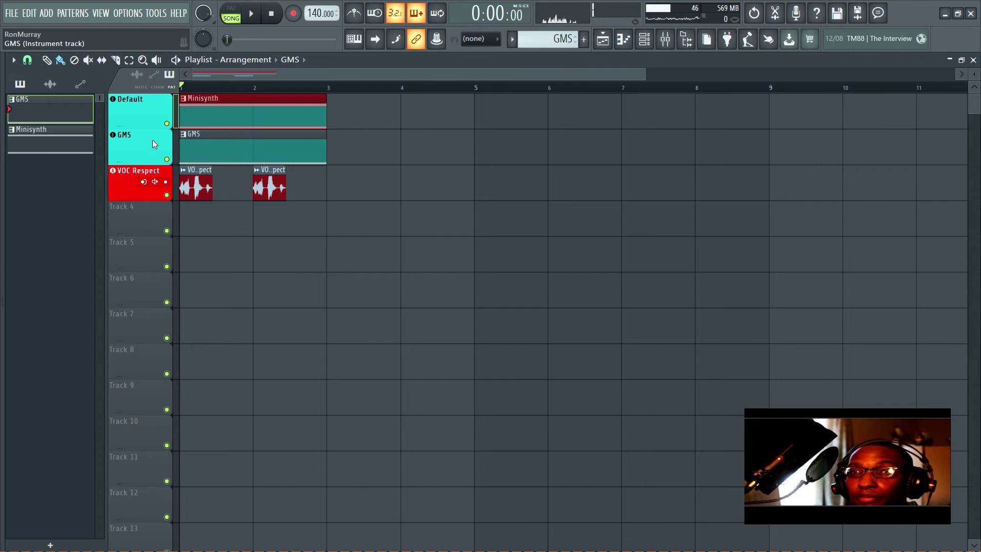
left_click(137, 155)
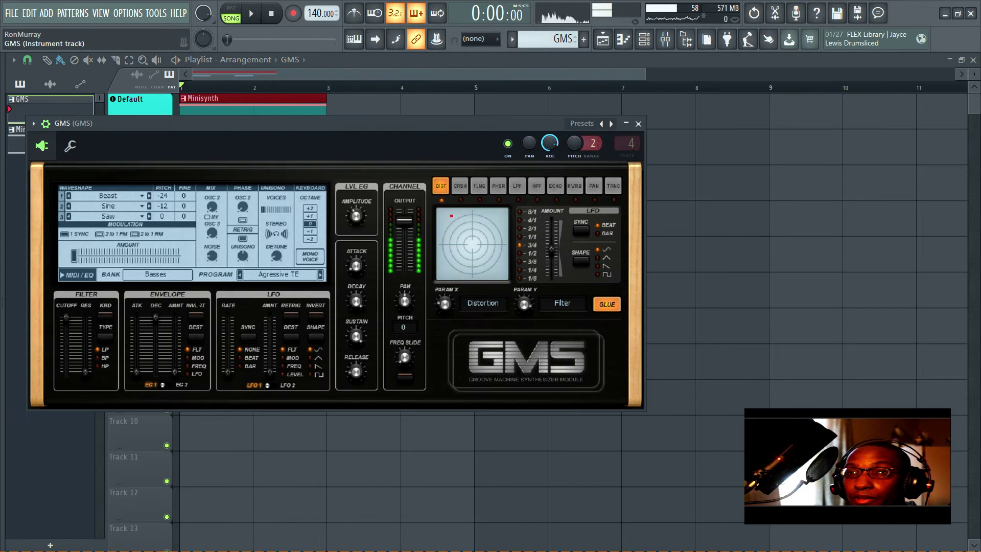
left_click(974, 59)
left_click_drag(490, 124, 521, 158)
left_click(666, 40)
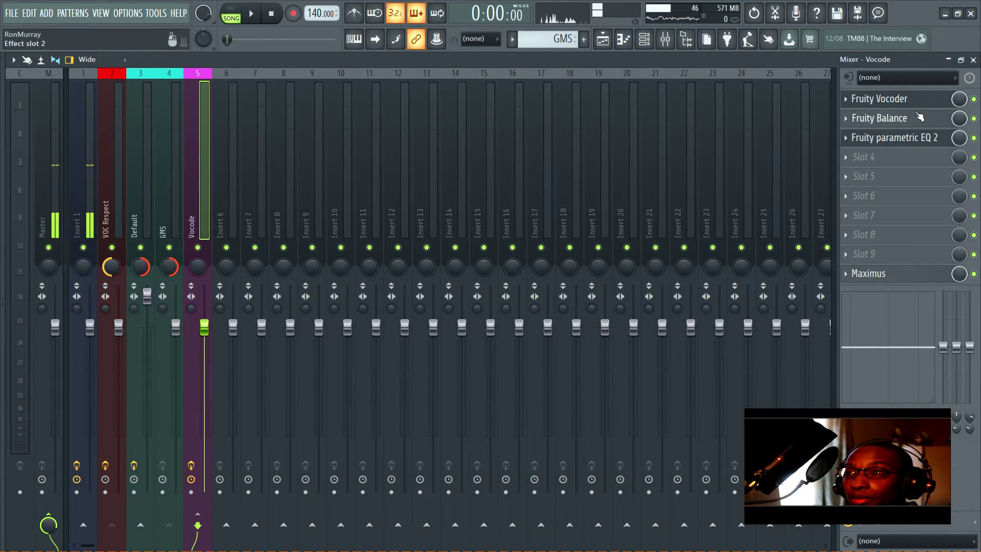
left_click(973, 60)
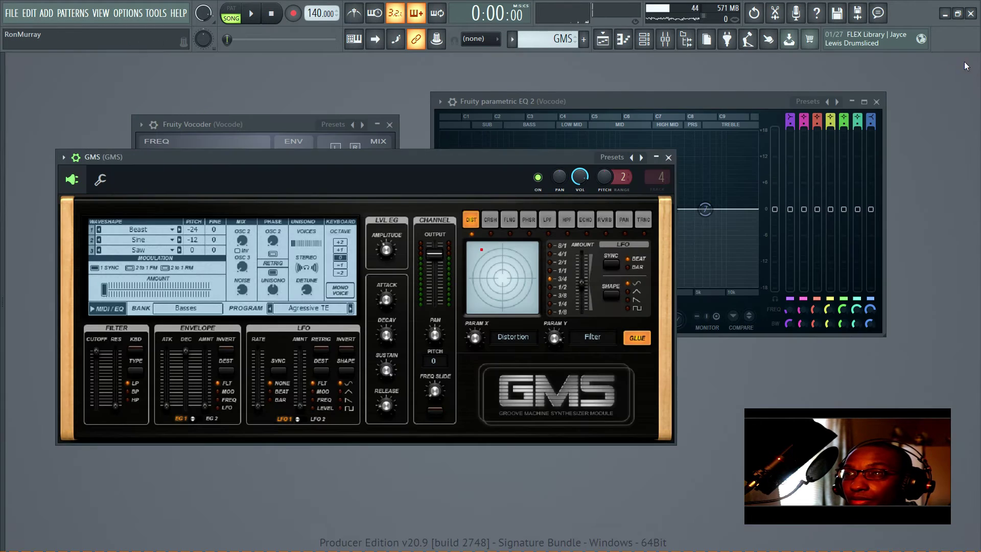
left_click_drag(515, 166, 452, 161)
left_click_drag(516, 100, 565, 128)
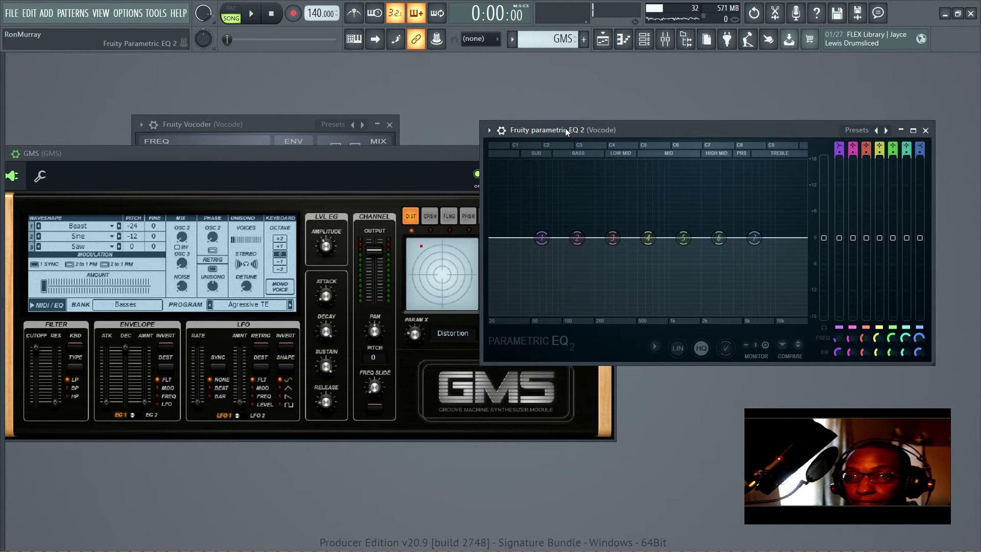
left_click_drag(385, 152, 390, 124)
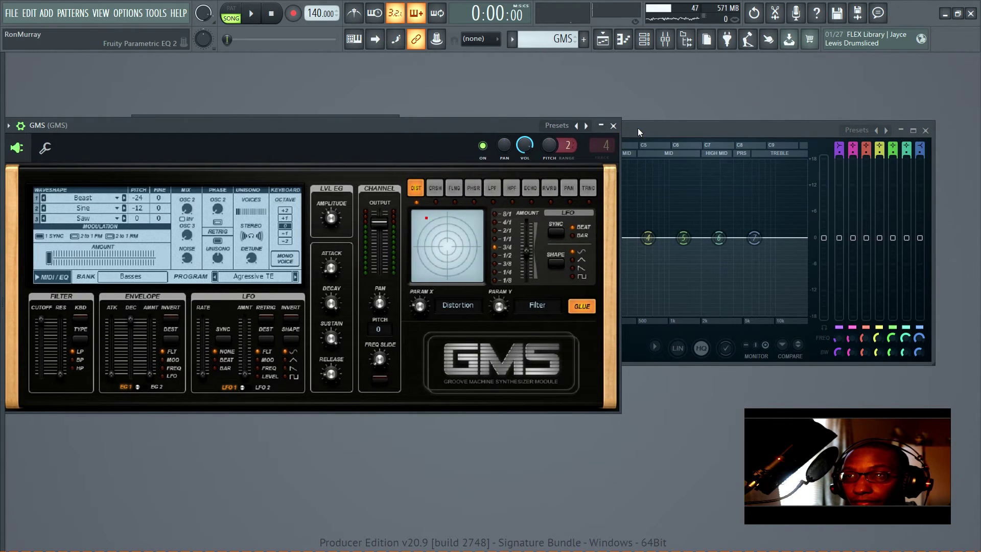
left_click_drag(644, 127, 666, 122)
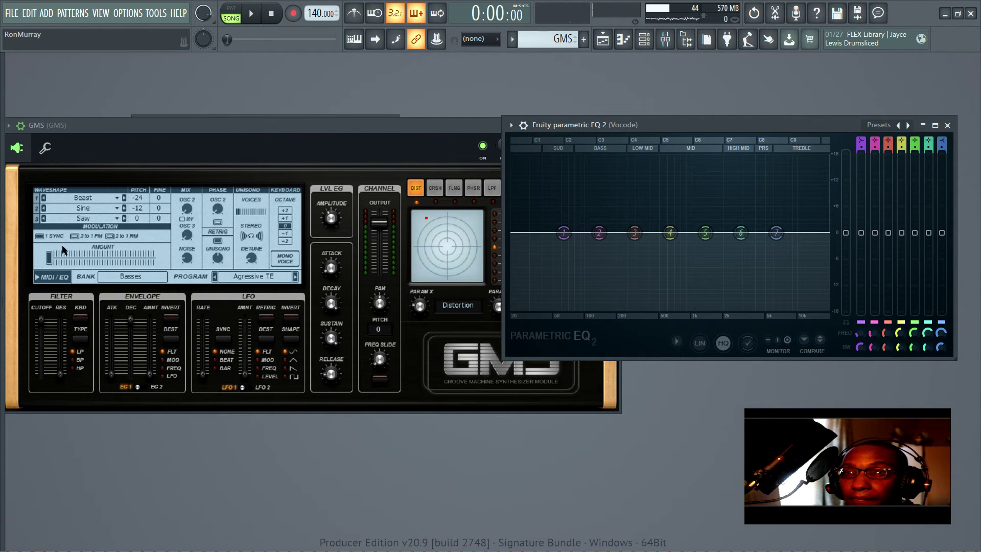
Set the GMS oscillator modulation to 2 to 1 PM and its amount to about 0.55 during playback
left_click(79, 238)
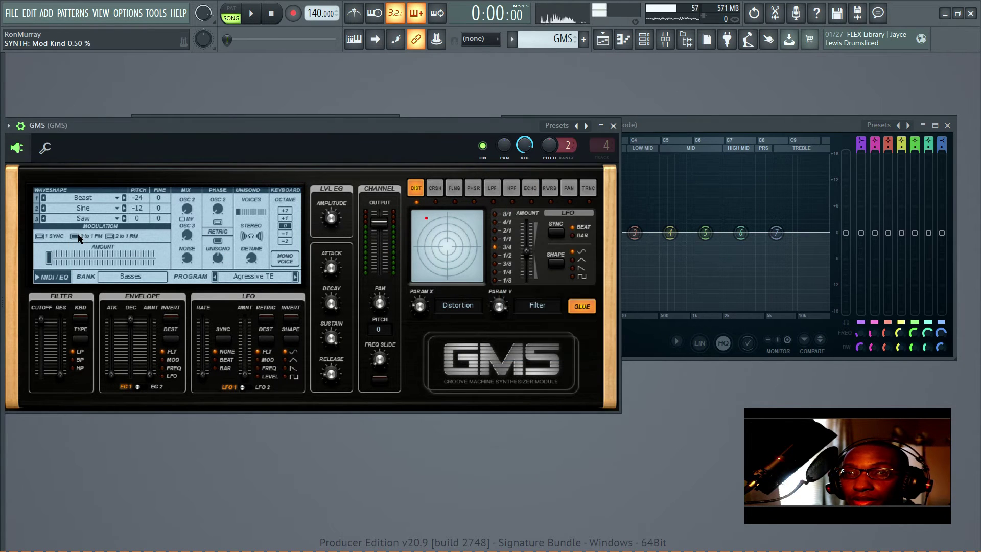
key("space")
left_click(80, 262)
left_click_drag(77, 258, 106, 258)
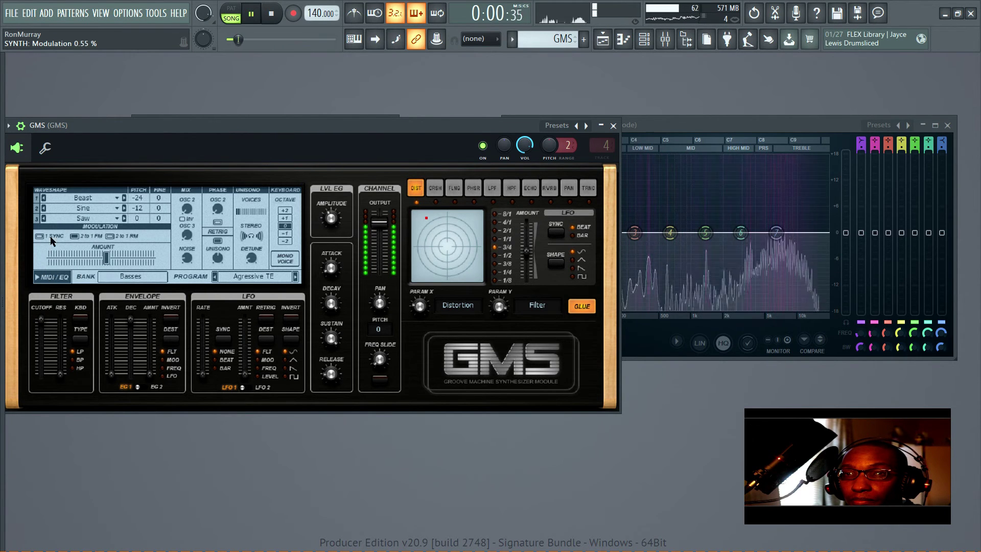
Switch the GMS modulation to 2 to 1 RM, try a higher amount, reduce it to a low level, and close the synth
left_click(110, 237)
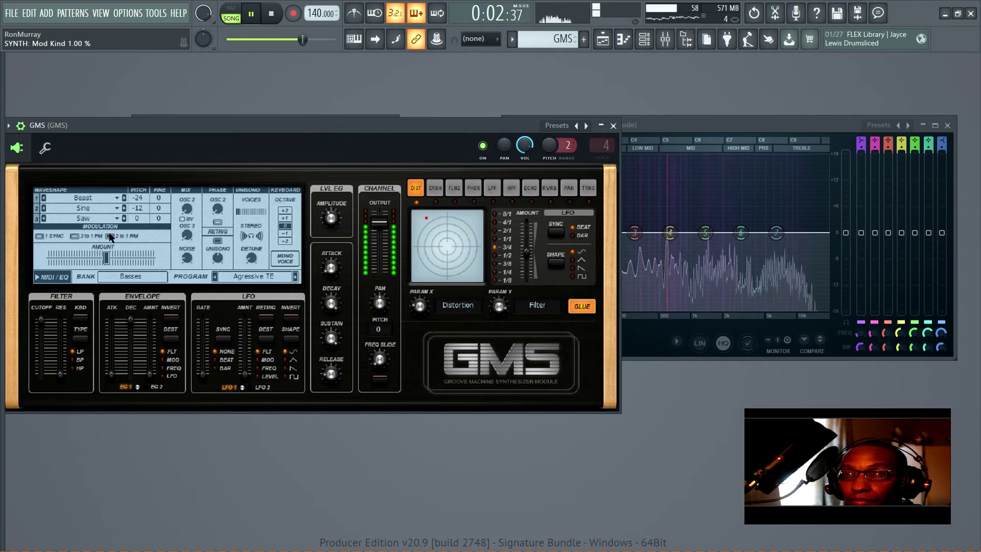
left_click_drag(106, 258, 118, 258)
key("space")
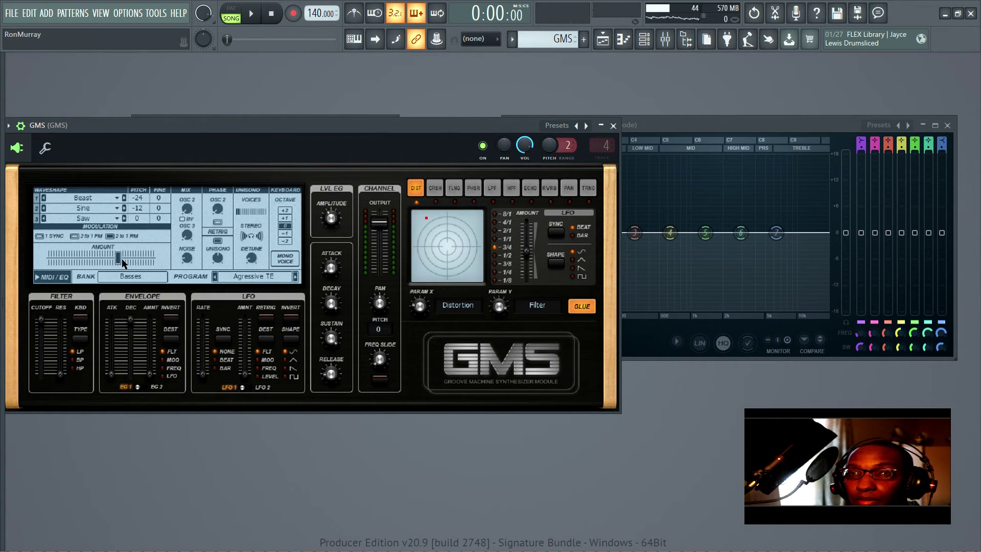
left_click_drag(119, 256, 58, 256)
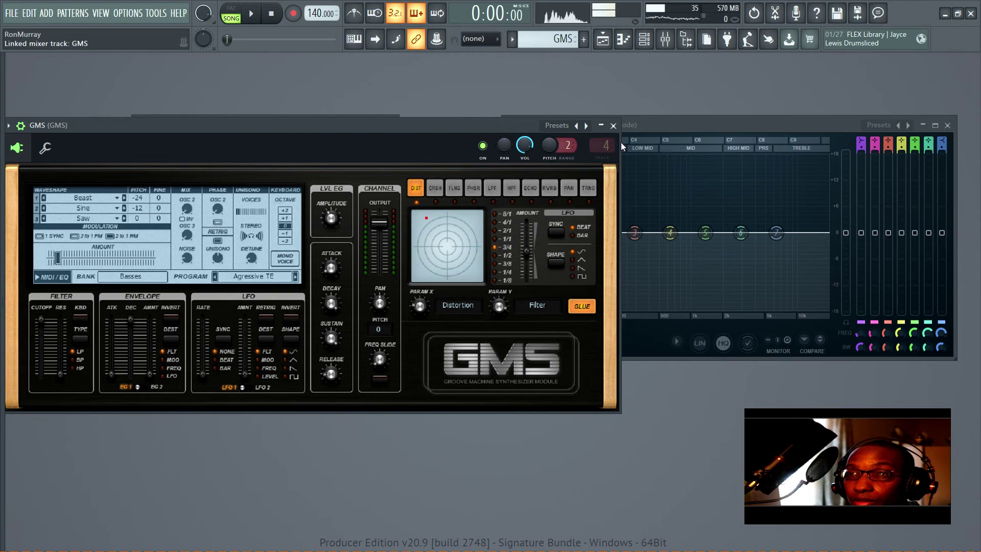
left_click(614, 125)
left_click_drag(682, 124, 600, 115)
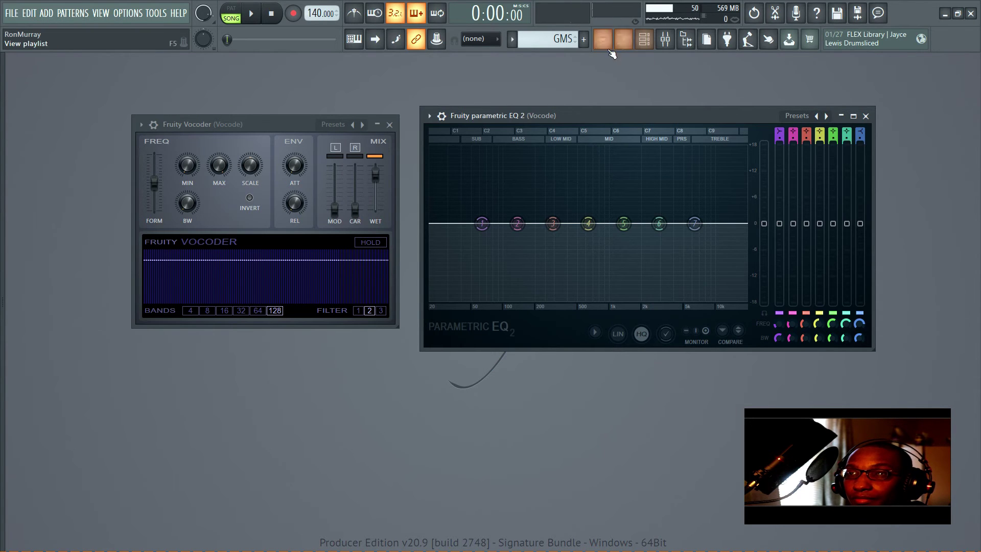
Add two-bar D#5 and F5 notes at bar 1 above the C5 in the GMS piano roll, and play the chord
left_click(624, 39)
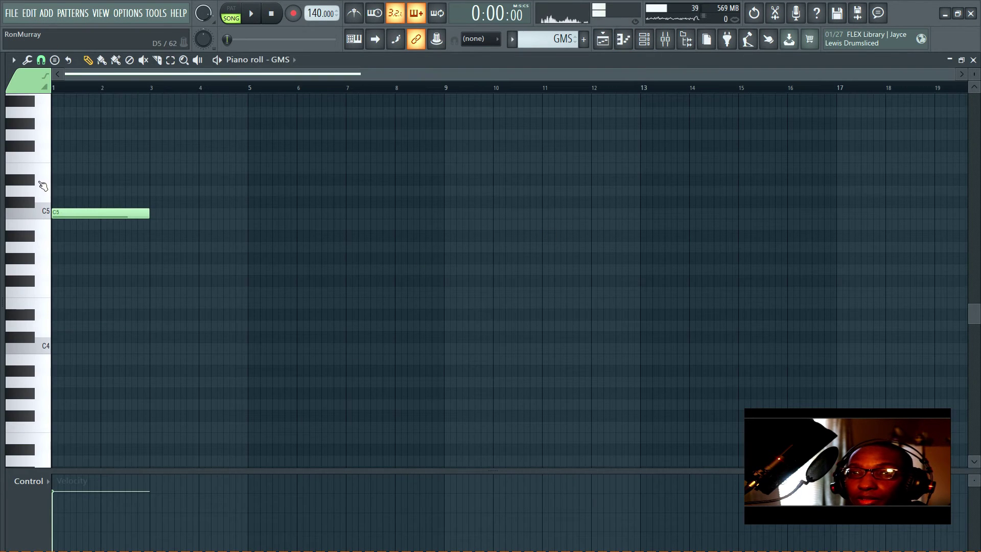
left_click(61, 179)
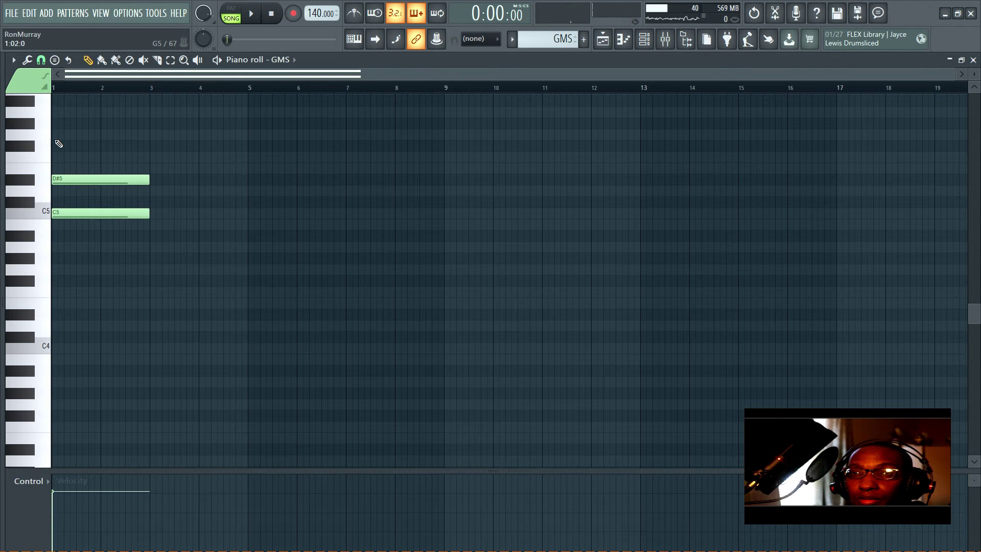
left_click(61, 157)
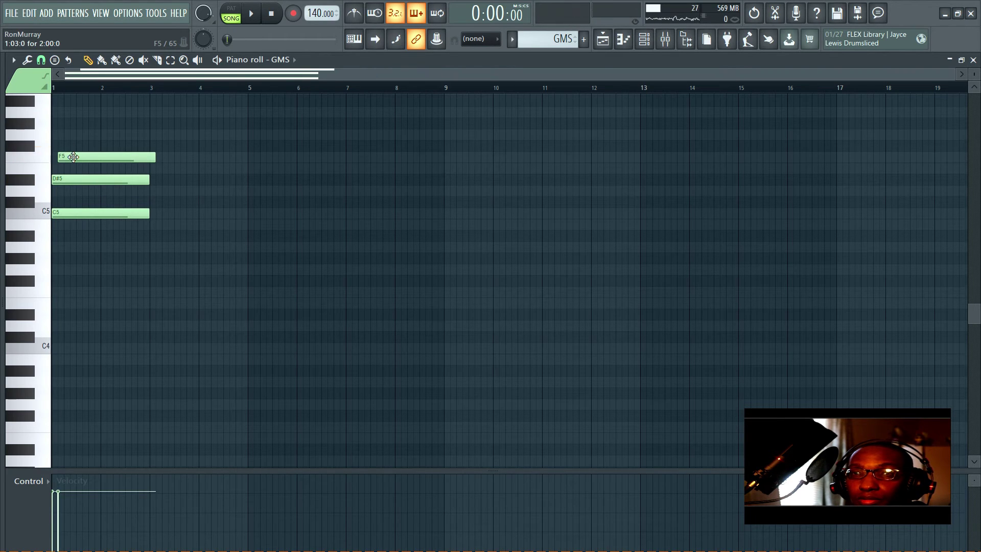
left_click_drag(73, 157, 67, 158)
key("space")
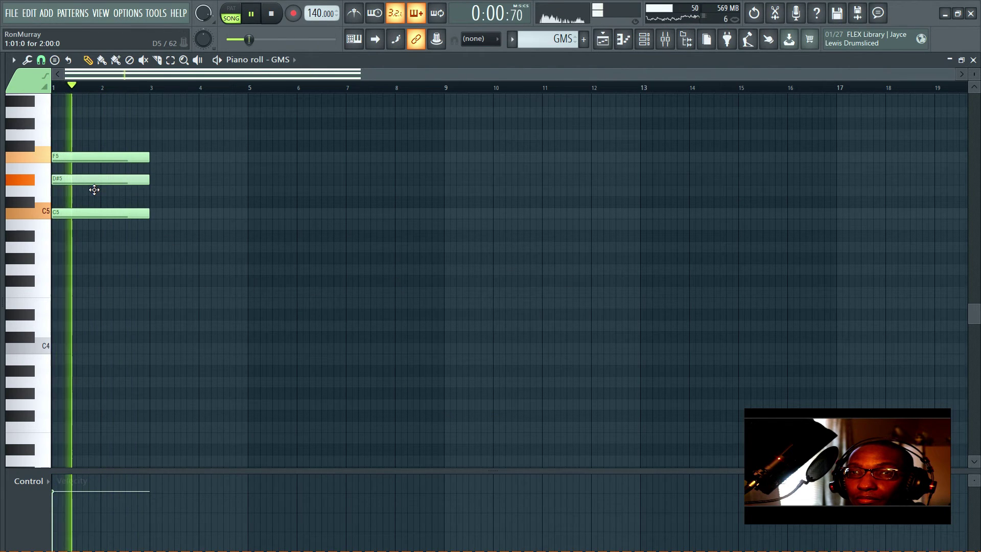
Try D5 as the chord's middle note, then move the upper notes to E5 and G5 and play the C5-E5-G5 chord
left_click_drag(94, 190, 92, 194)
key("space")
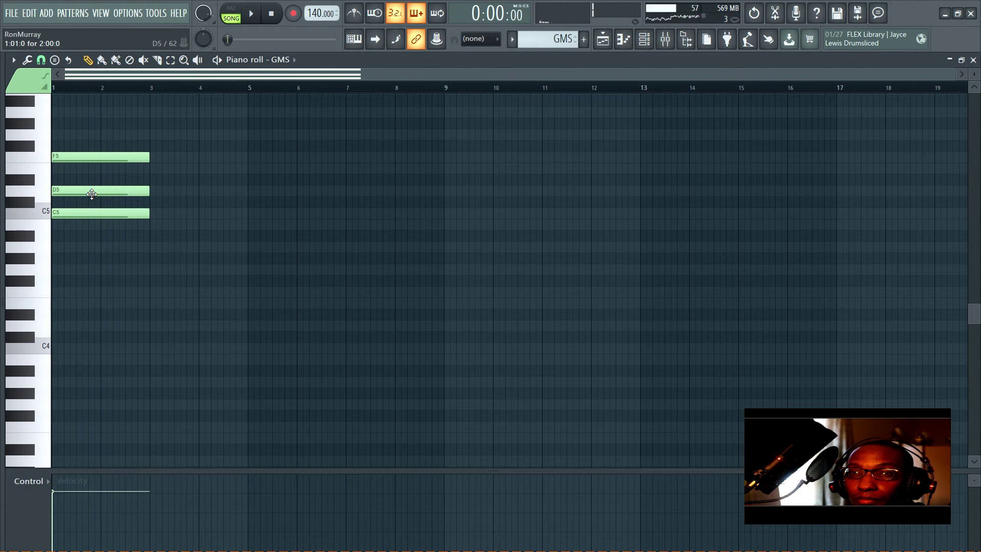
key("space")
key("space")
left_click_drag(71, 194, 70, 127)
key("space")
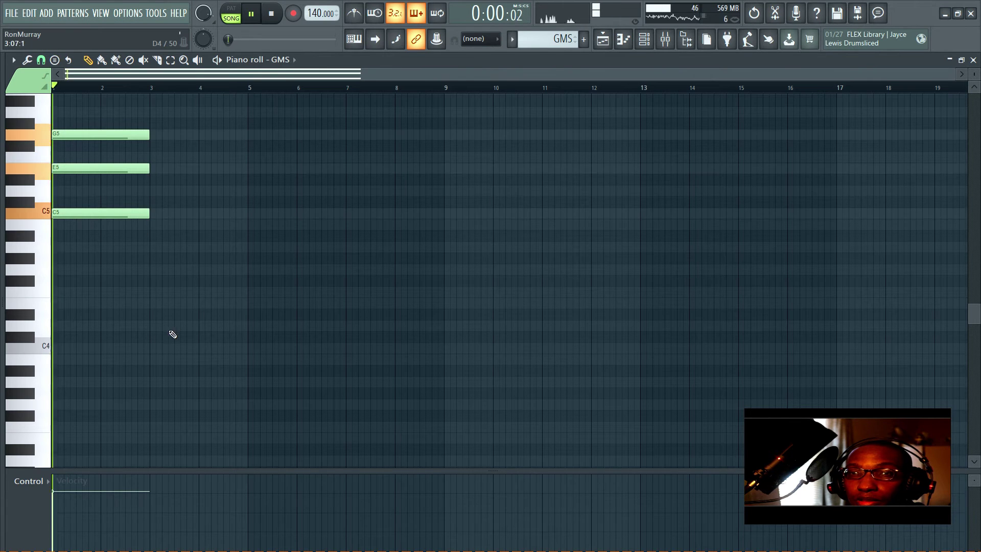
Replay the C5-E5-G5 chord through the vocoder and close the GMS piano roll
key("space")
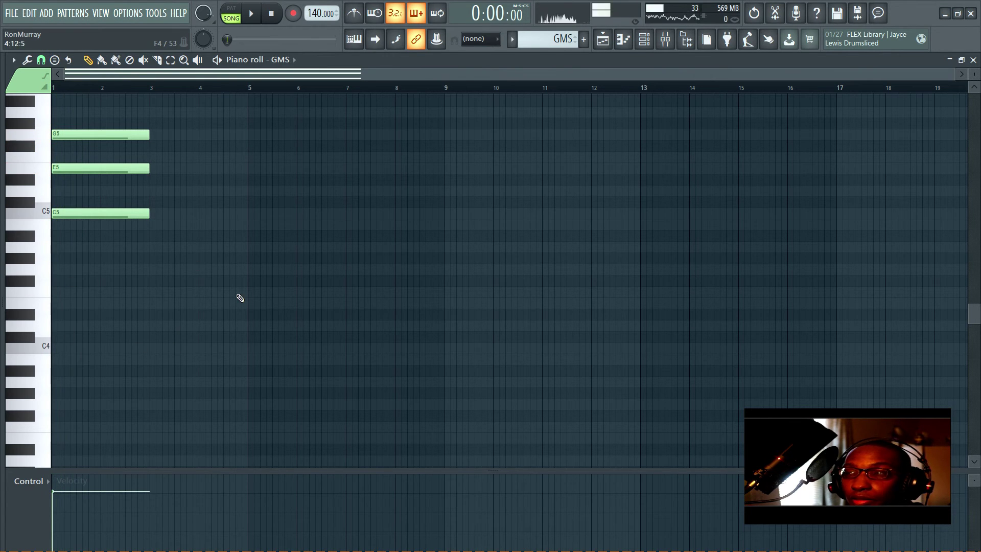
key("space")
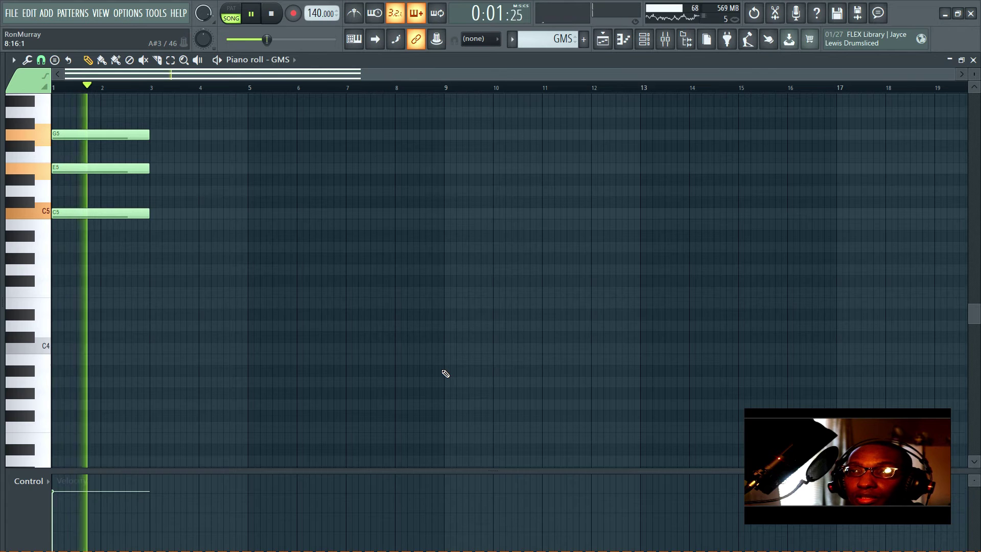
key("space")
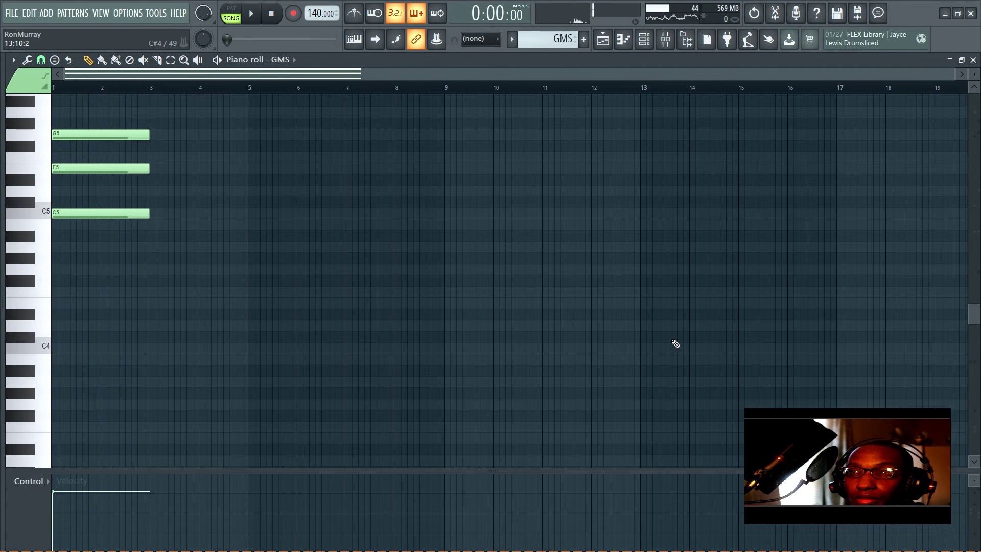
left_click(974, 60)
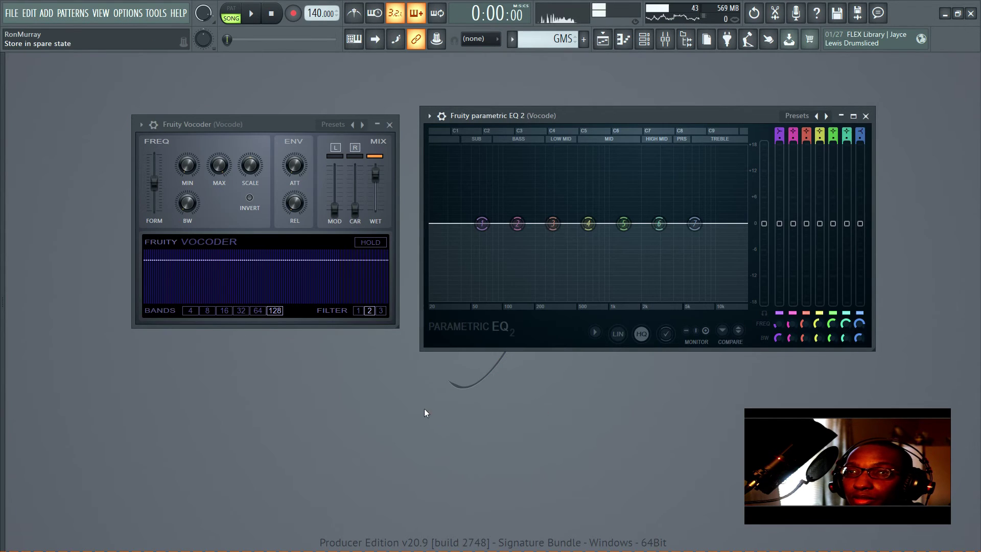
Audition the vocoder at 32 and 64 bands and return it to 128 bands, playing the song to compare
left_click(240, 310)
key("space")
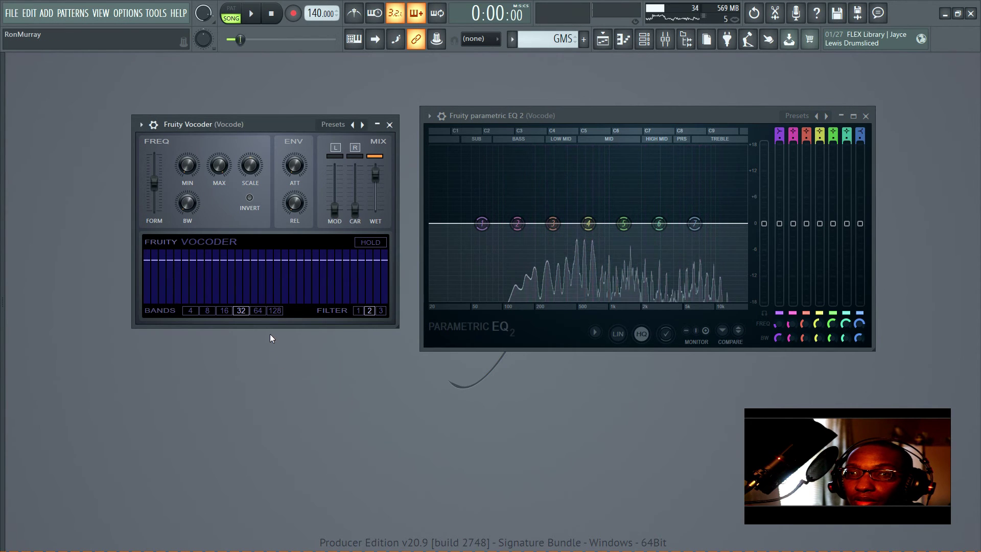
left_click(258, 311)
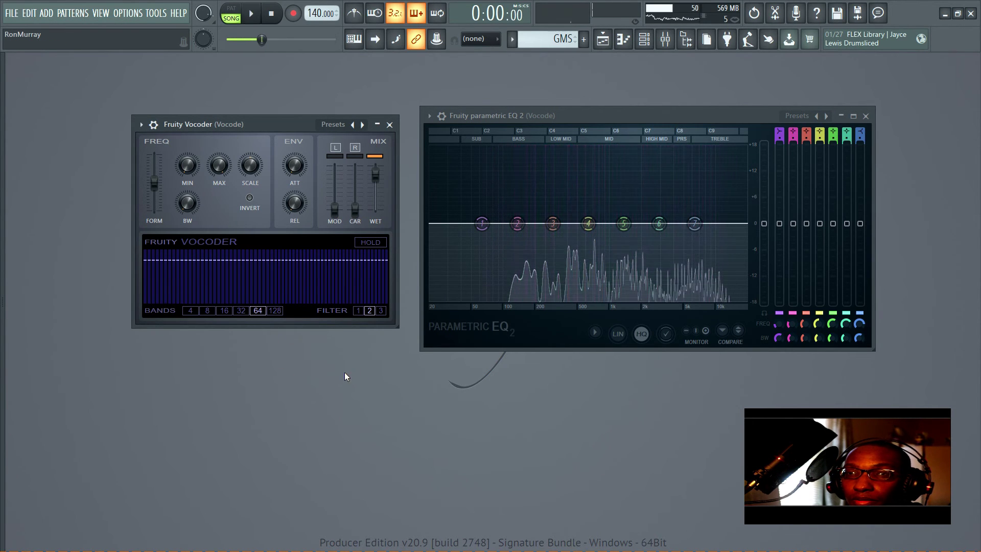
left_click(273, 311)
key("space")
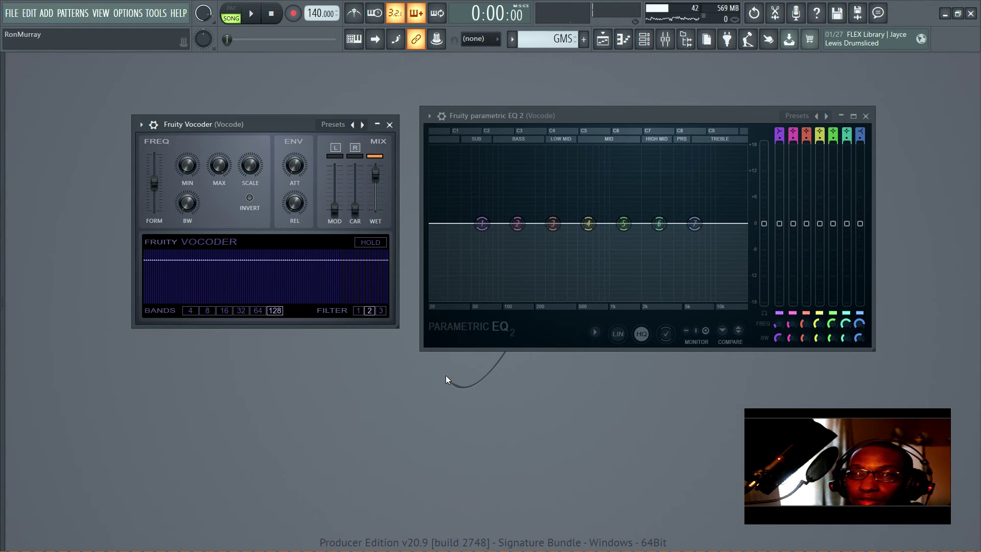
Review the Default and GMS track panning and sends to Vocode in the mixer, and play the song to check their levels
left_click(665, 39)
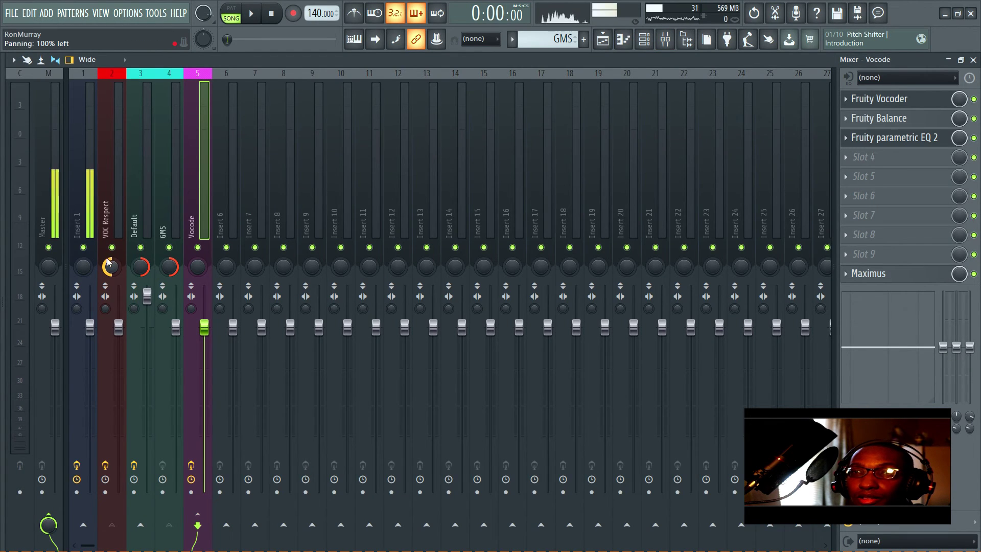
left_click(138, 193)
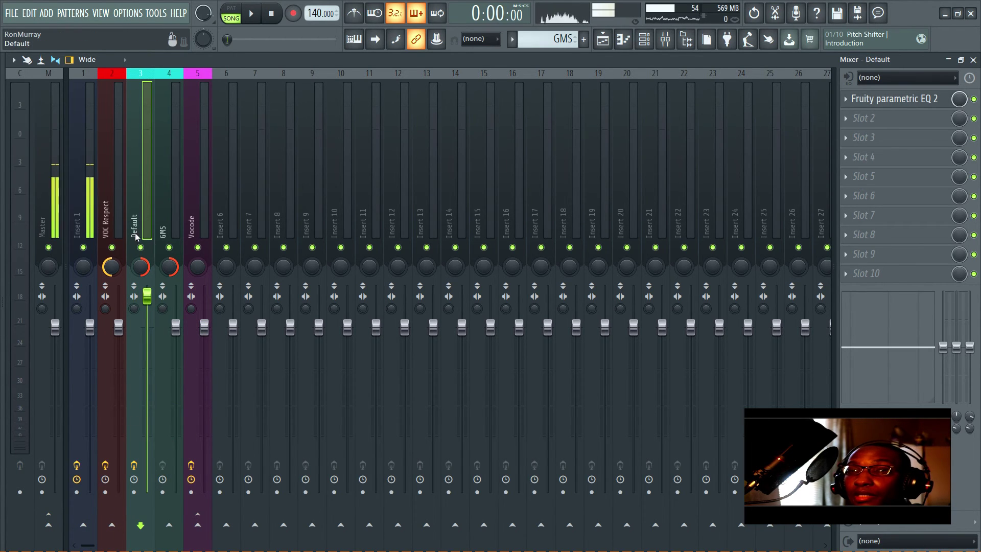
left_click(167, 190)
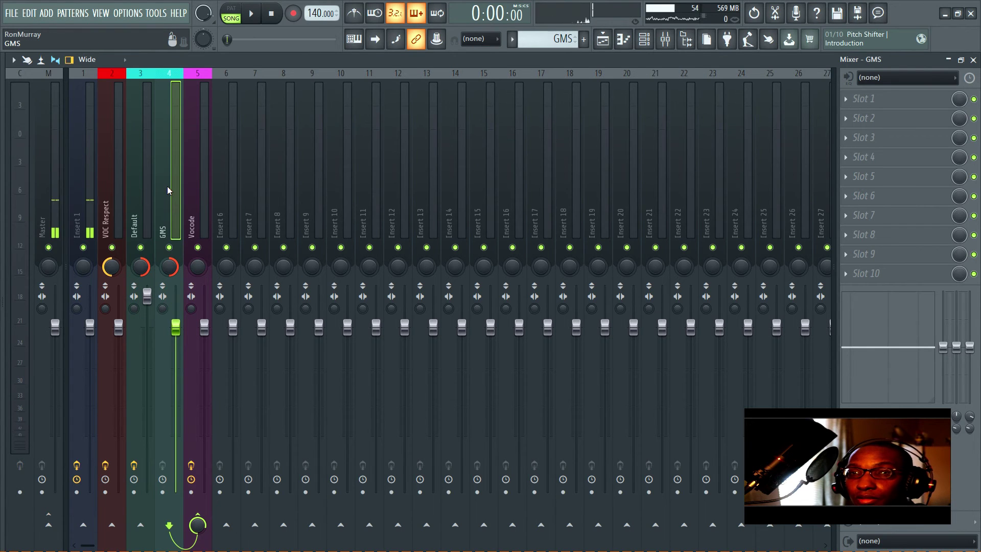
left_click(143, 197)
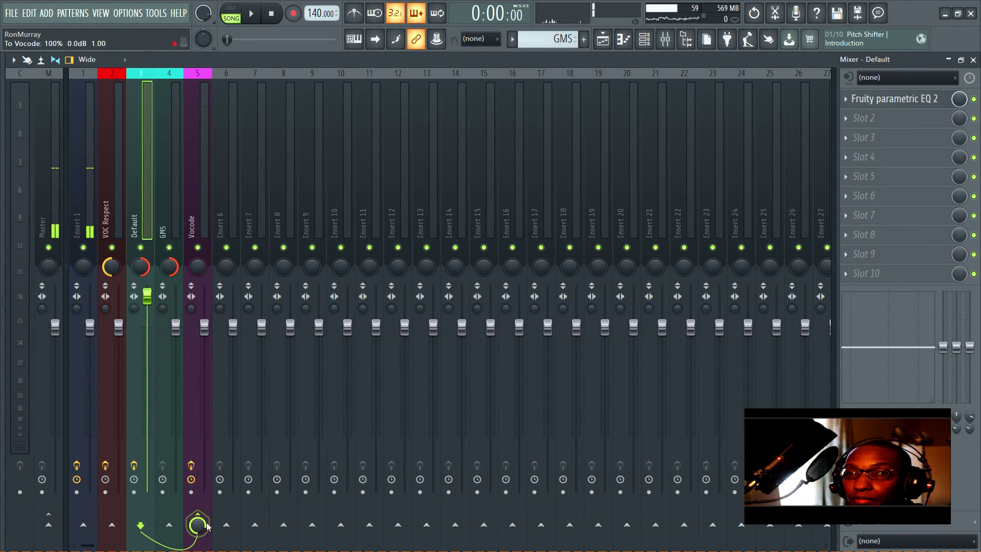
key("space")
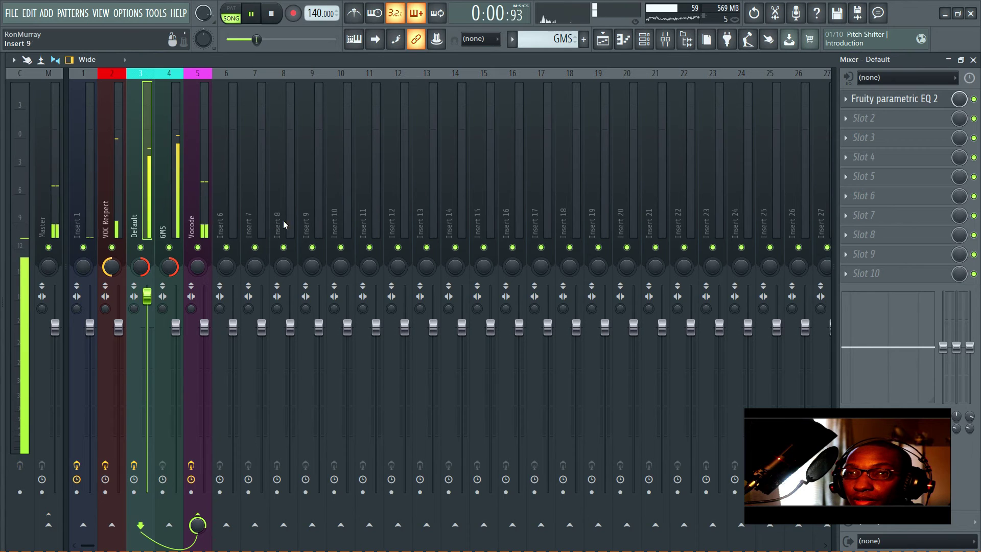
key("space")
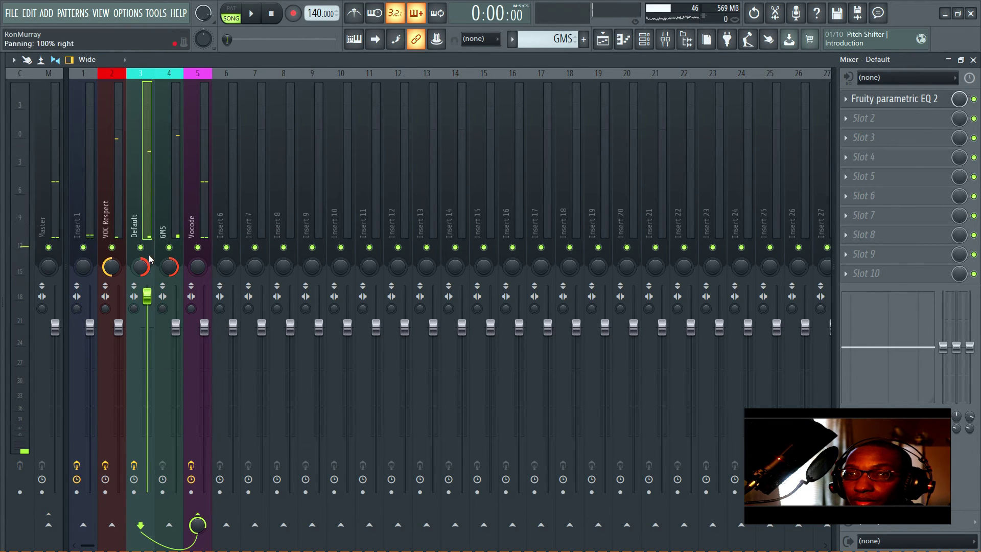
Remove the Default track's send to Vocode and route both the Default and GMS tracks only to Insert 6
left_click(203, 514)
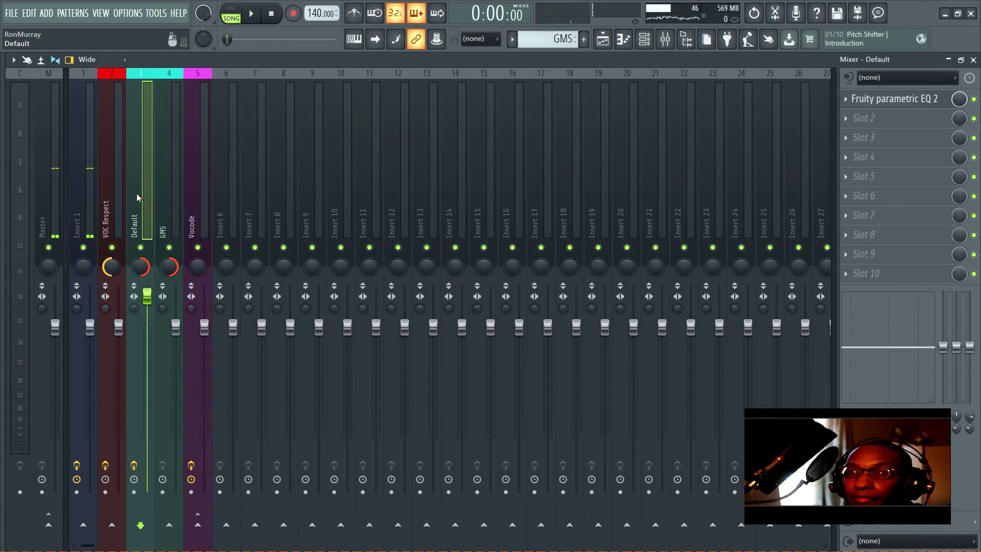
left_click(165, 193, "ctrl+shift")
left_click(226, 525)
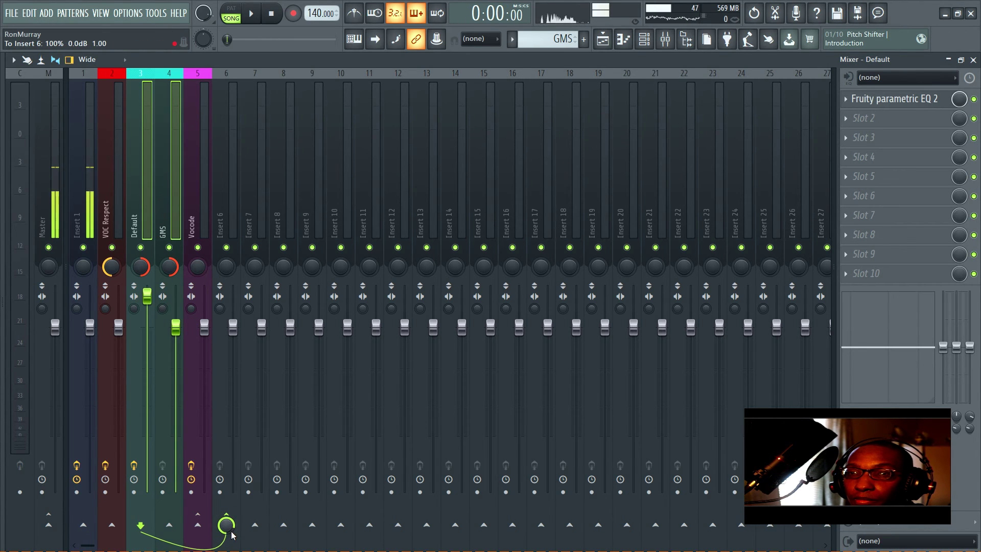
Route Insert 6 only to the Vocode track and play the song to check the combined carrier signal
left_click(219, 181)
left_click(197, 525)
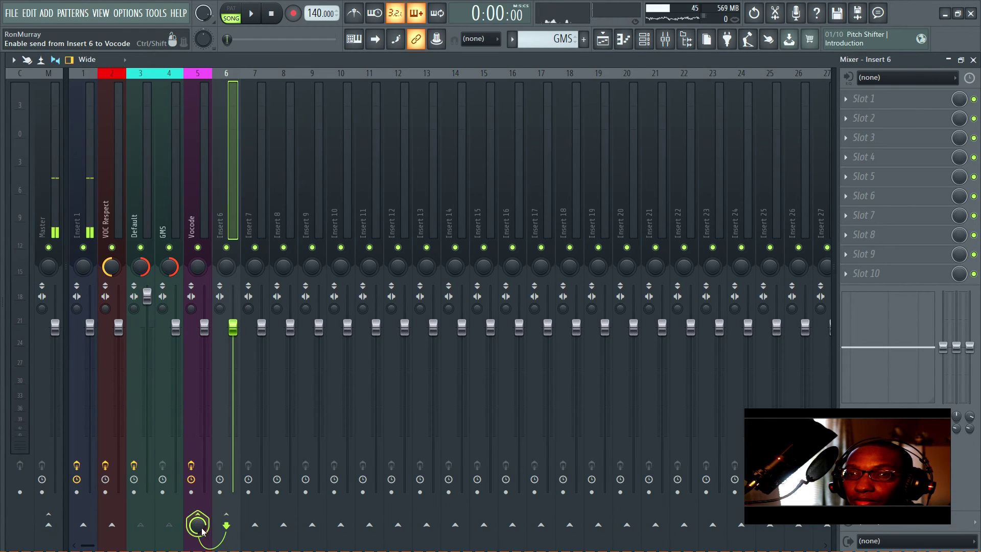
key("space")
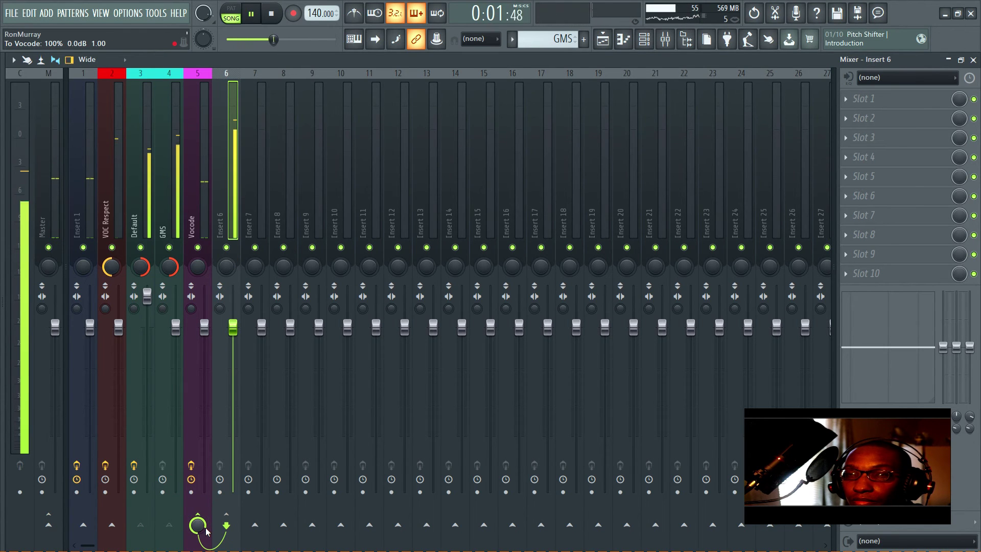
key("space")
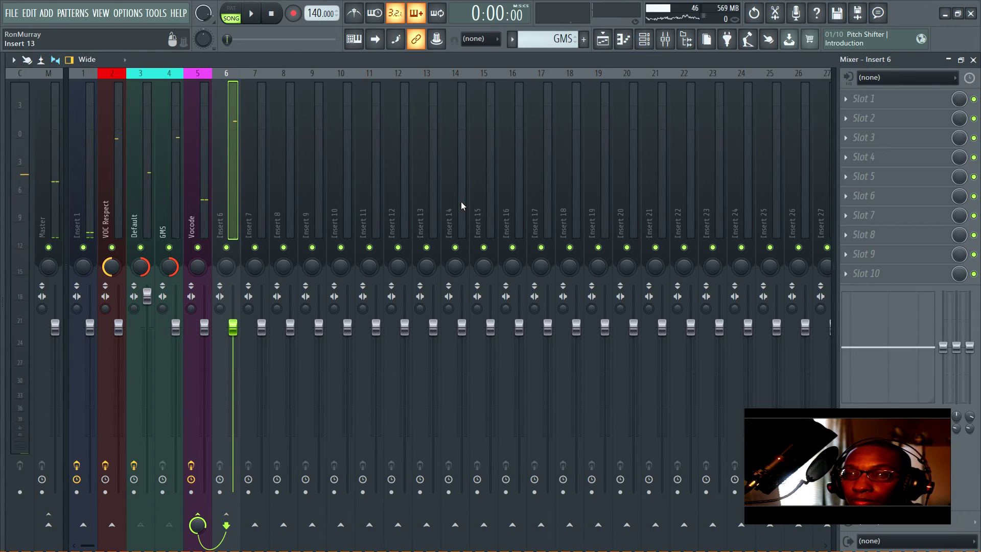
Review the synth and vocal clips in the playlist and the effects on the Vocode mixer track, and close both windows
left_click(602, 41)
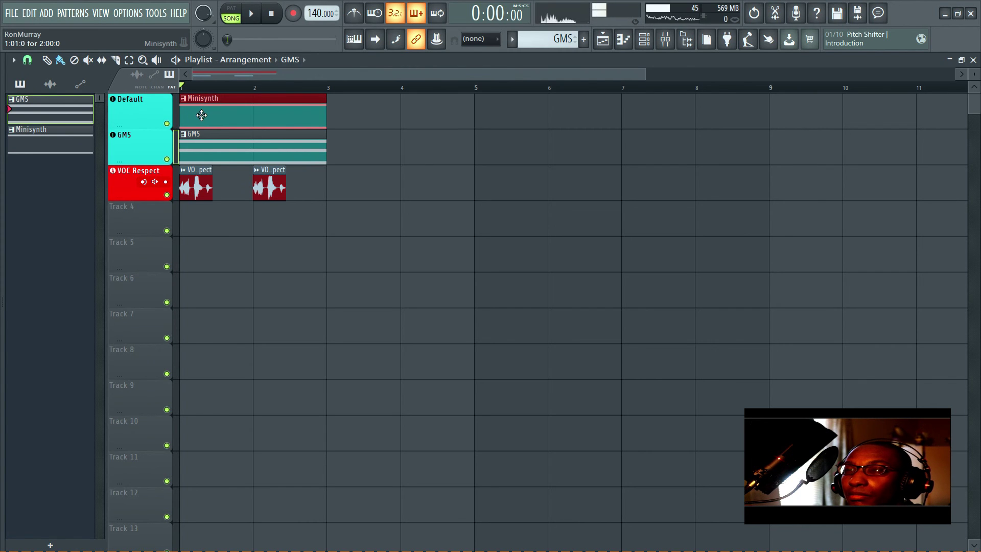
left_click(974, 60)
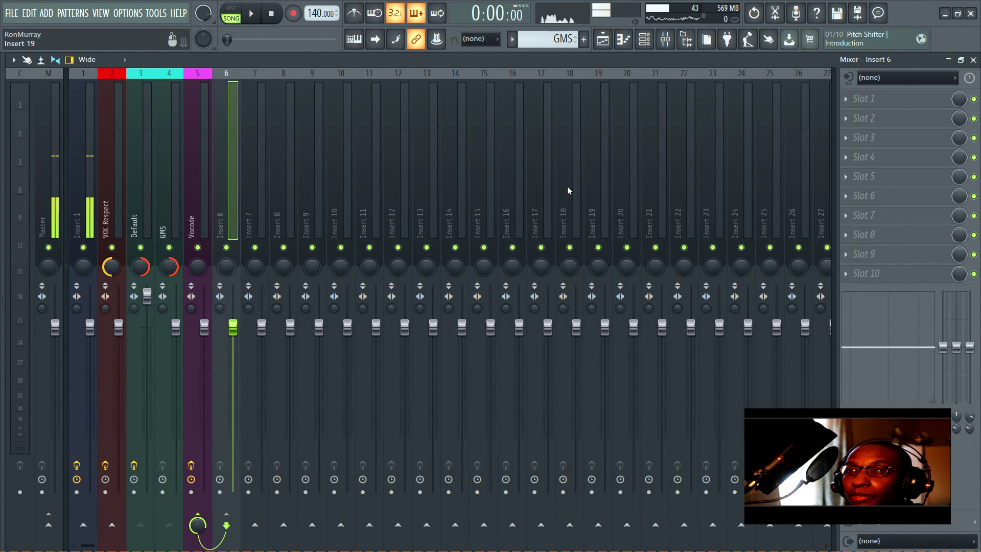
left_click(203, 150)
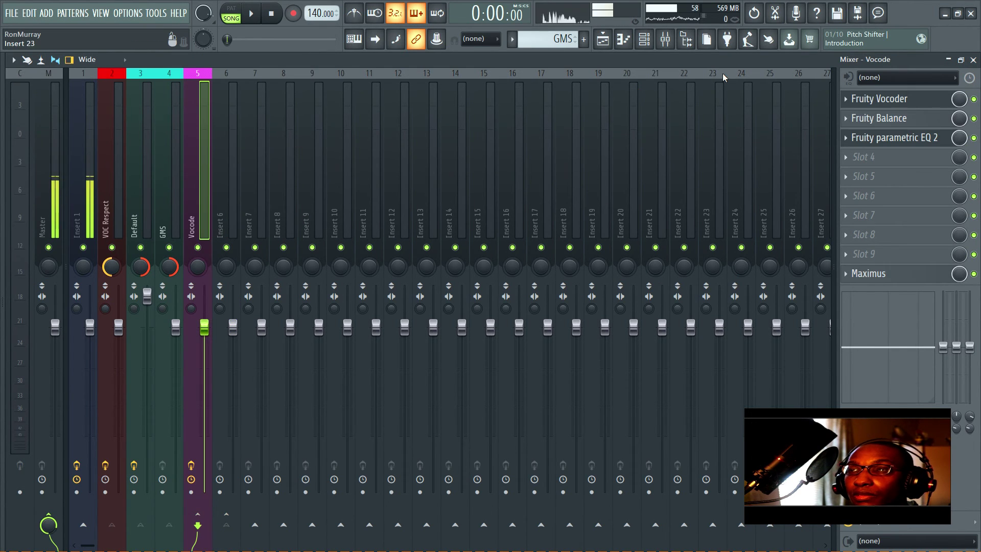
left_click(974, 60)
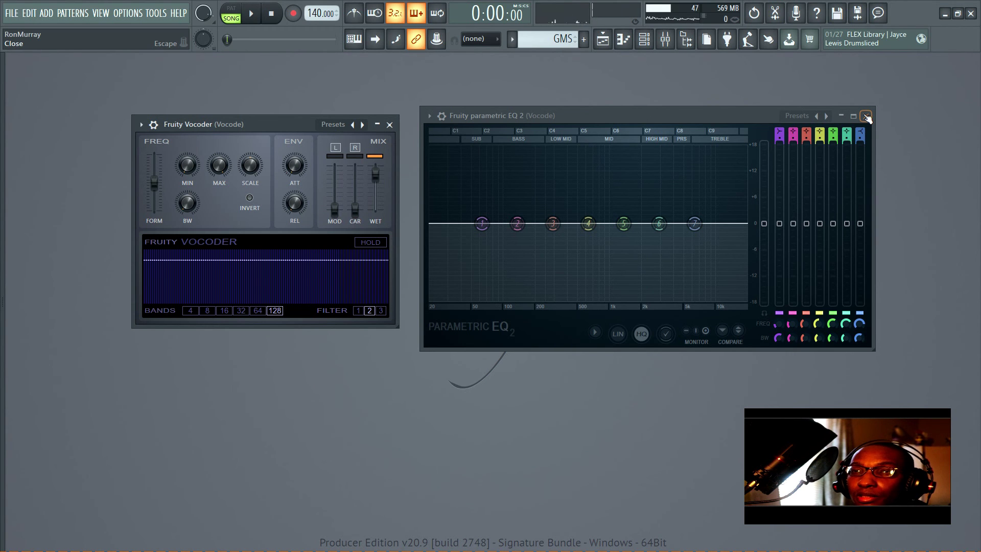
Move the Fruity Vocoder window farther from the EQ and go through its 4, 8, 16 and 32 band options
left_click_drag(275, 121, 237, 121)
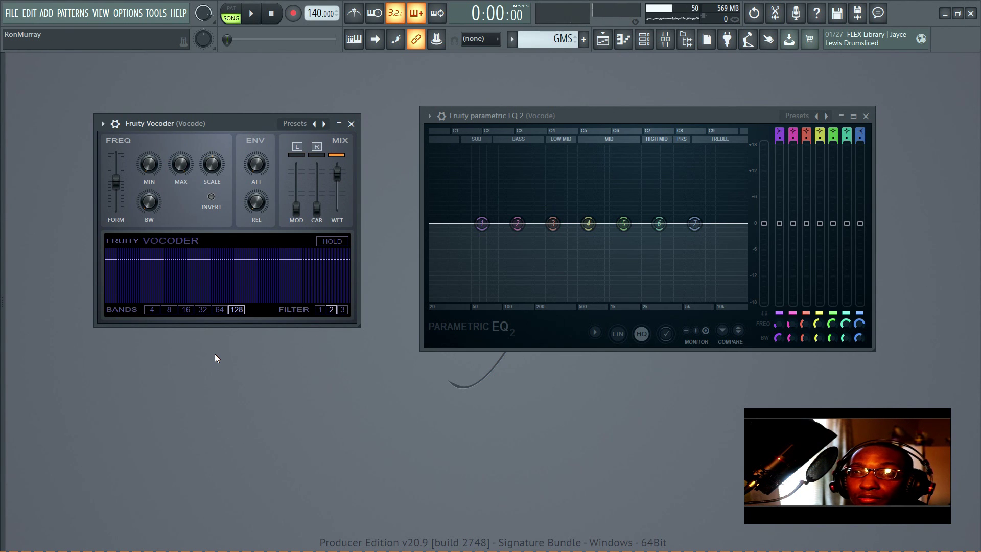
left_click(158, 313)
left_click(169, 310)
left_click(186, 311)
left_click(204, 311)
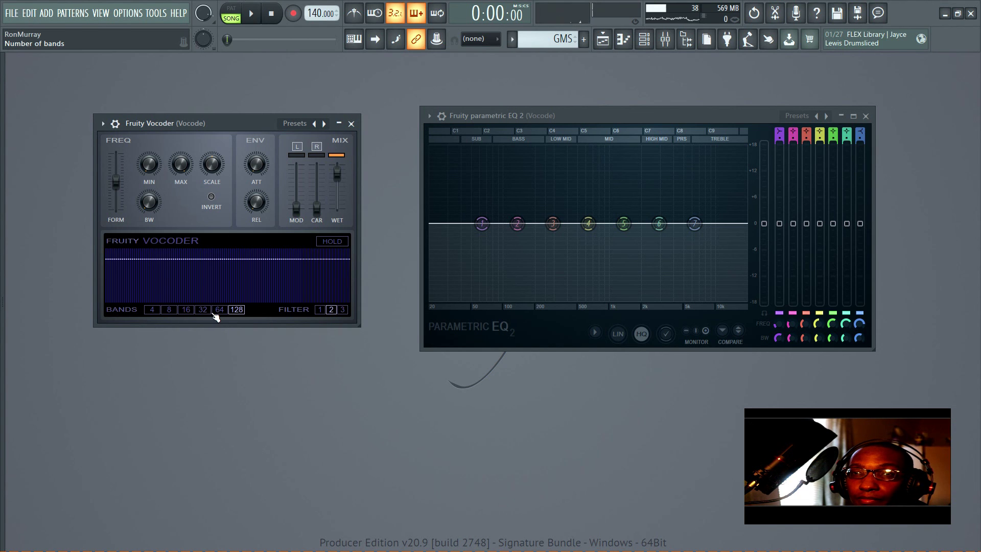